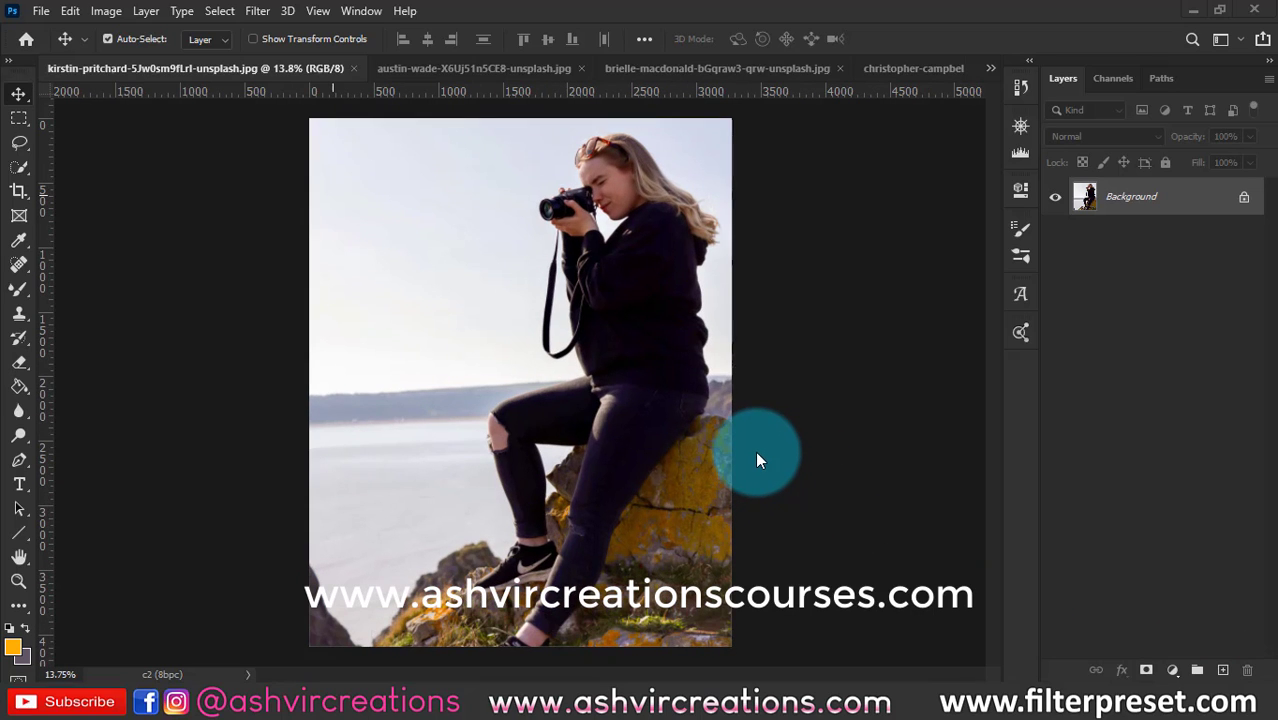
Convert the photographer photo's Background into Layer 0 and apply Remove Background from the Properties Quick Actions
double_click(1157, 200)
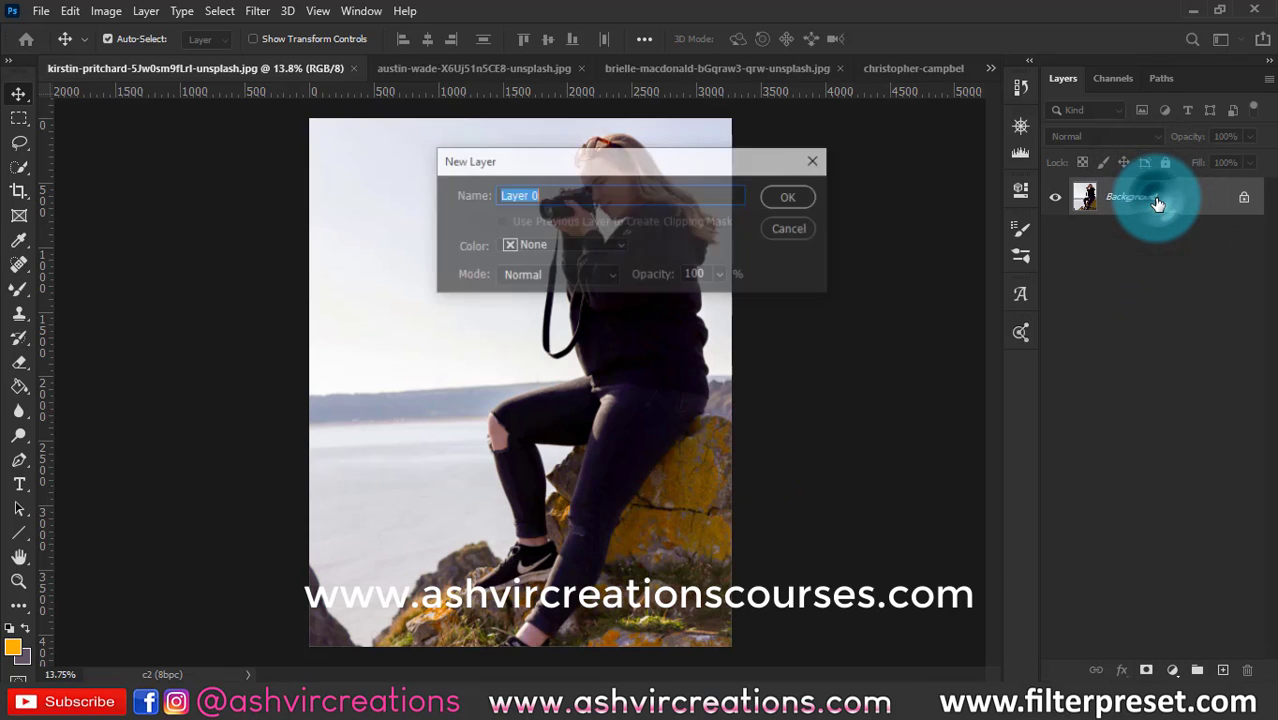
left_click(813, 194)
left_click(361, 11)
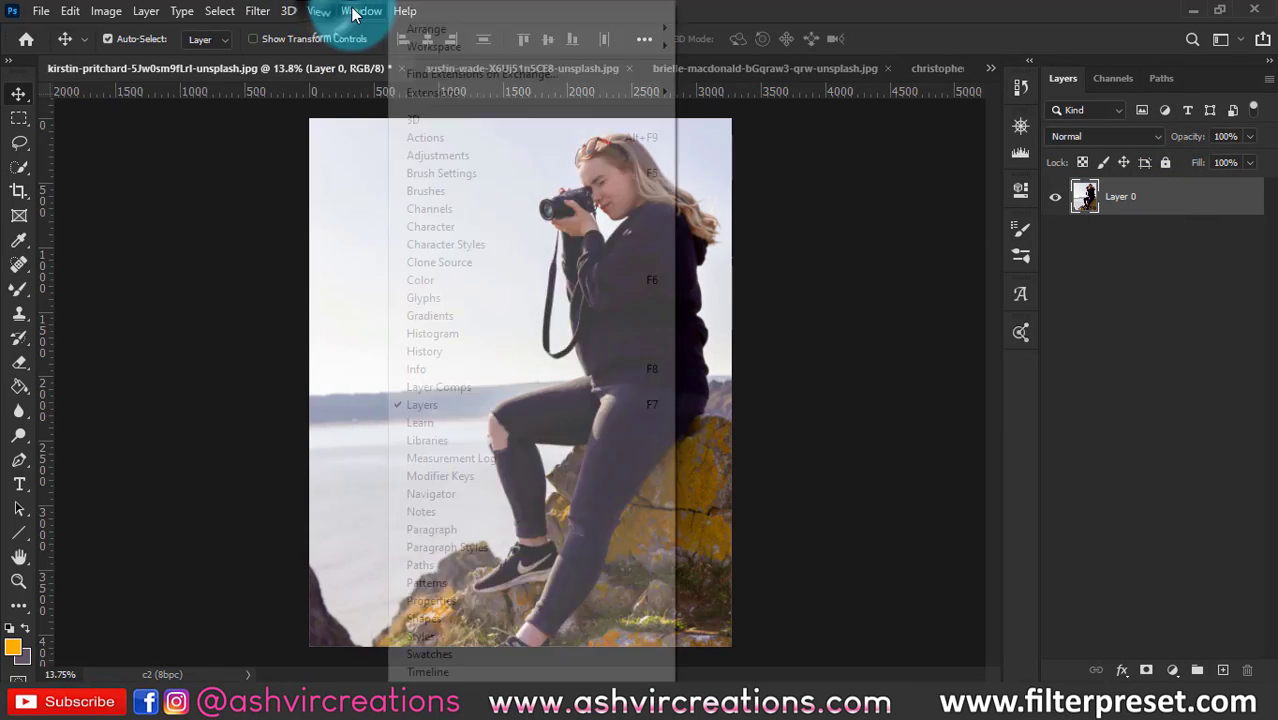
left_click(443, 600)
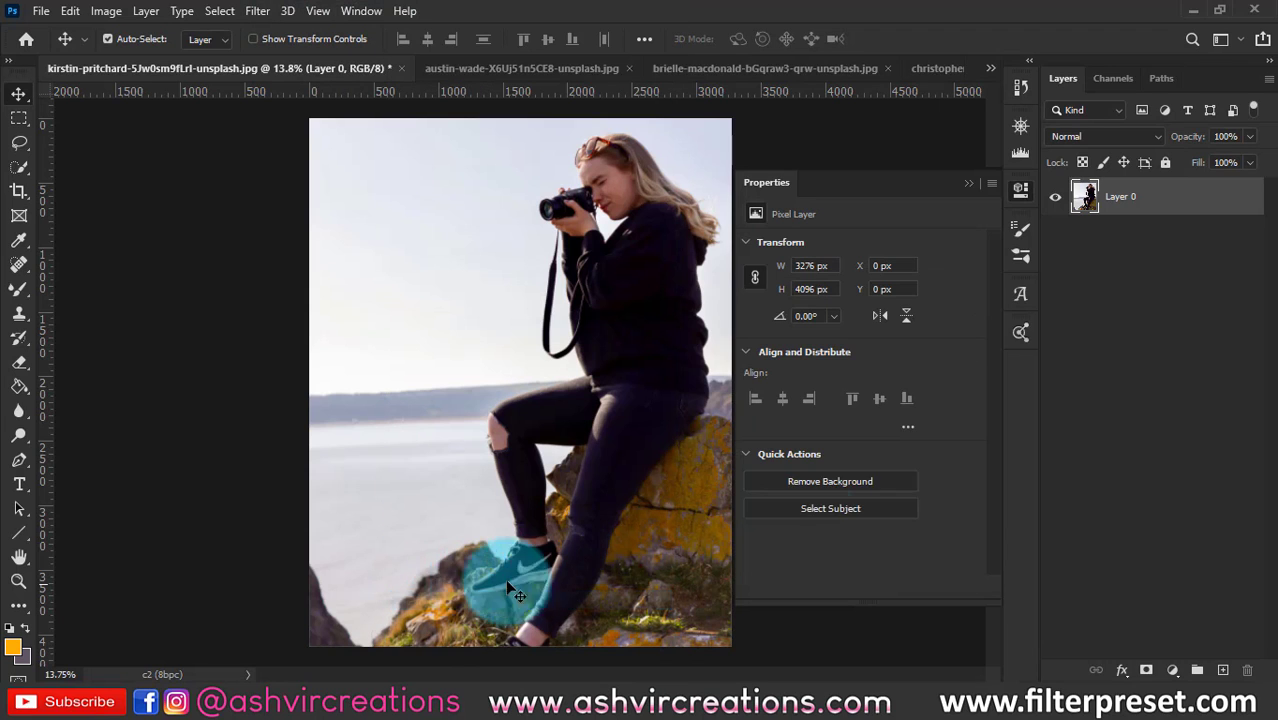
left_click(843, 479)
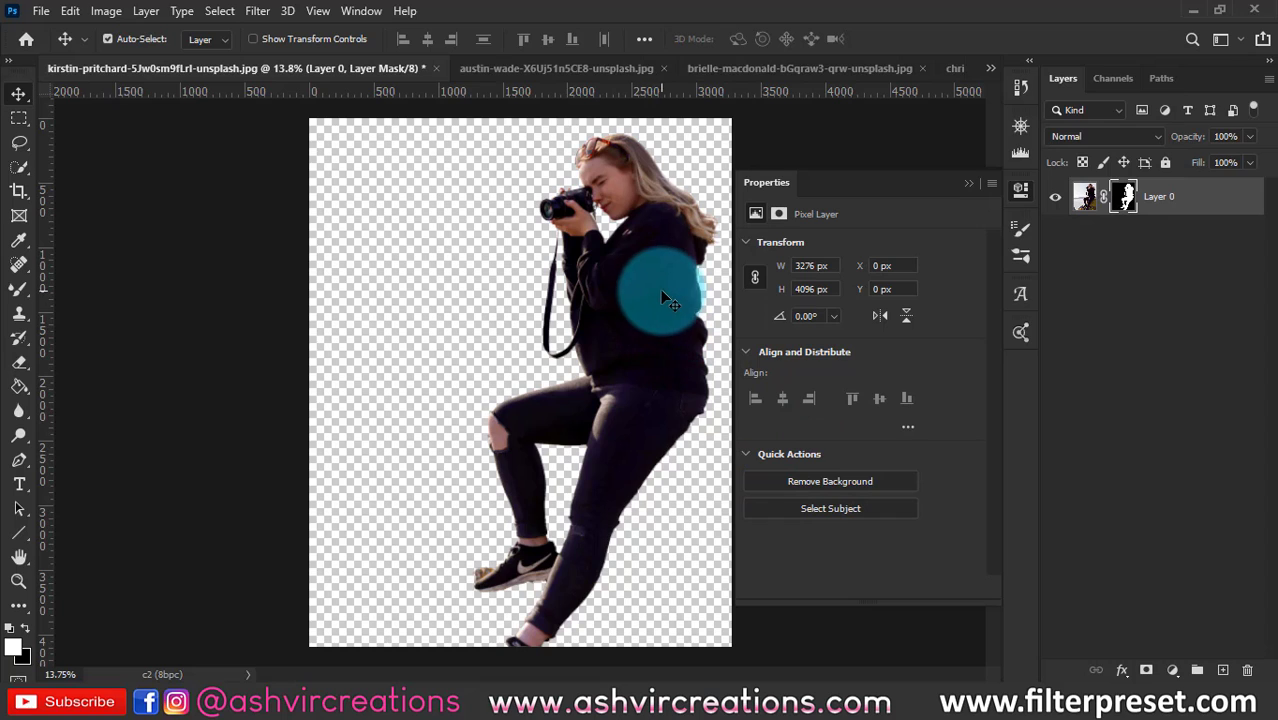
Add a Solid Color fill layer in pure black (000000)
left_click(968, 184)
left_click(1172, 670)
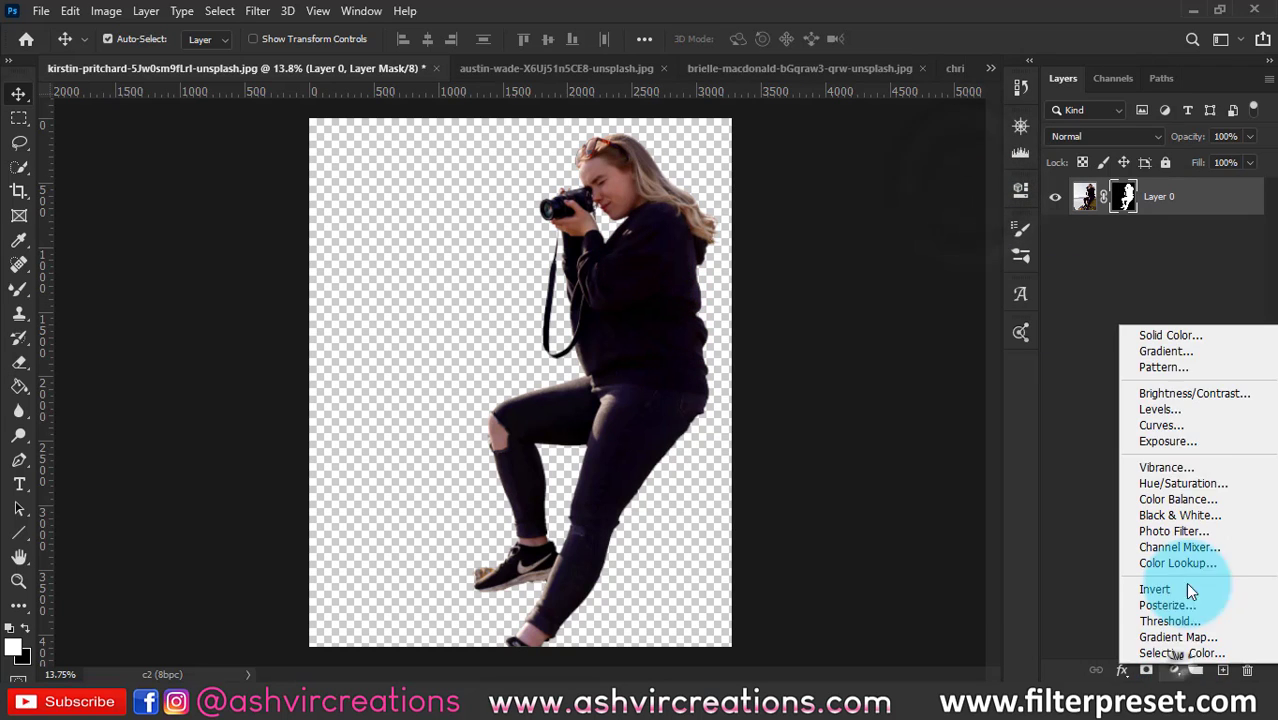
left_click(1202, 339)
left_click(764, 521)
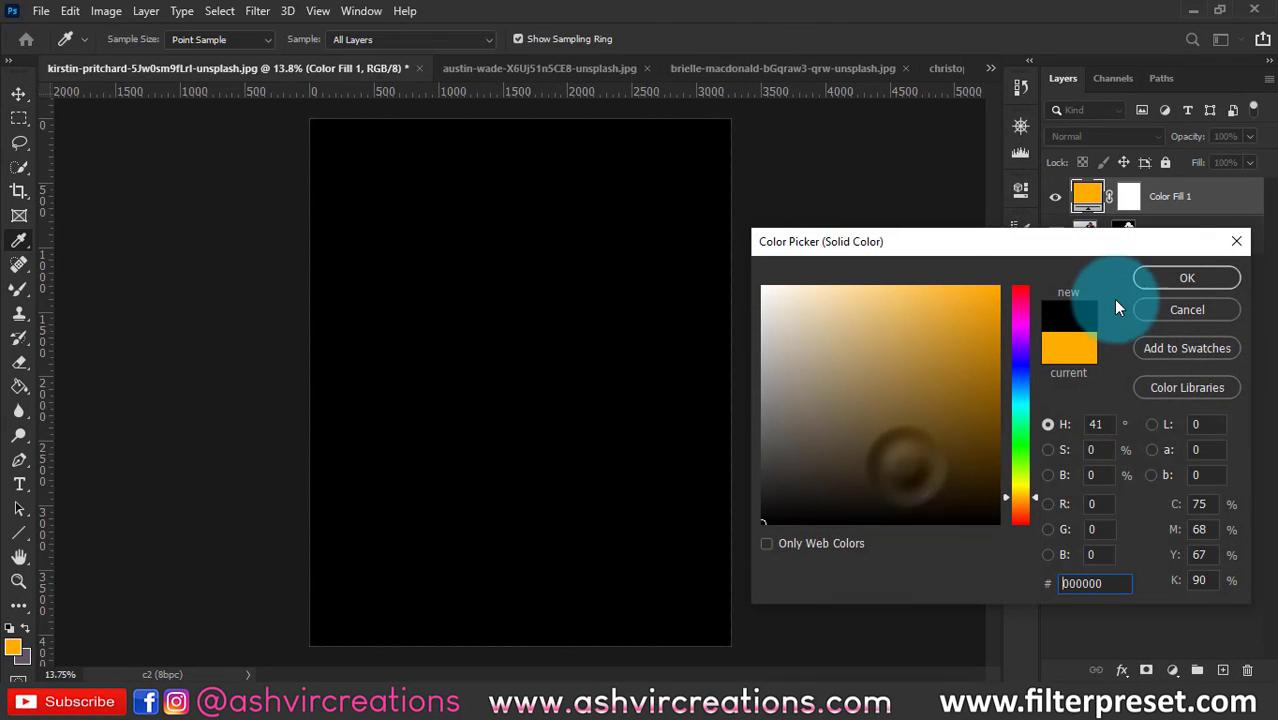
left_click(1186, 278)
Move Color Fill 1 beneath Layer 0, inspect the cut-out's edges, and target Layer 0's mask
left_click_drag(1180, 205, 1170, 250)
scroll(720, 338, "up", 2)
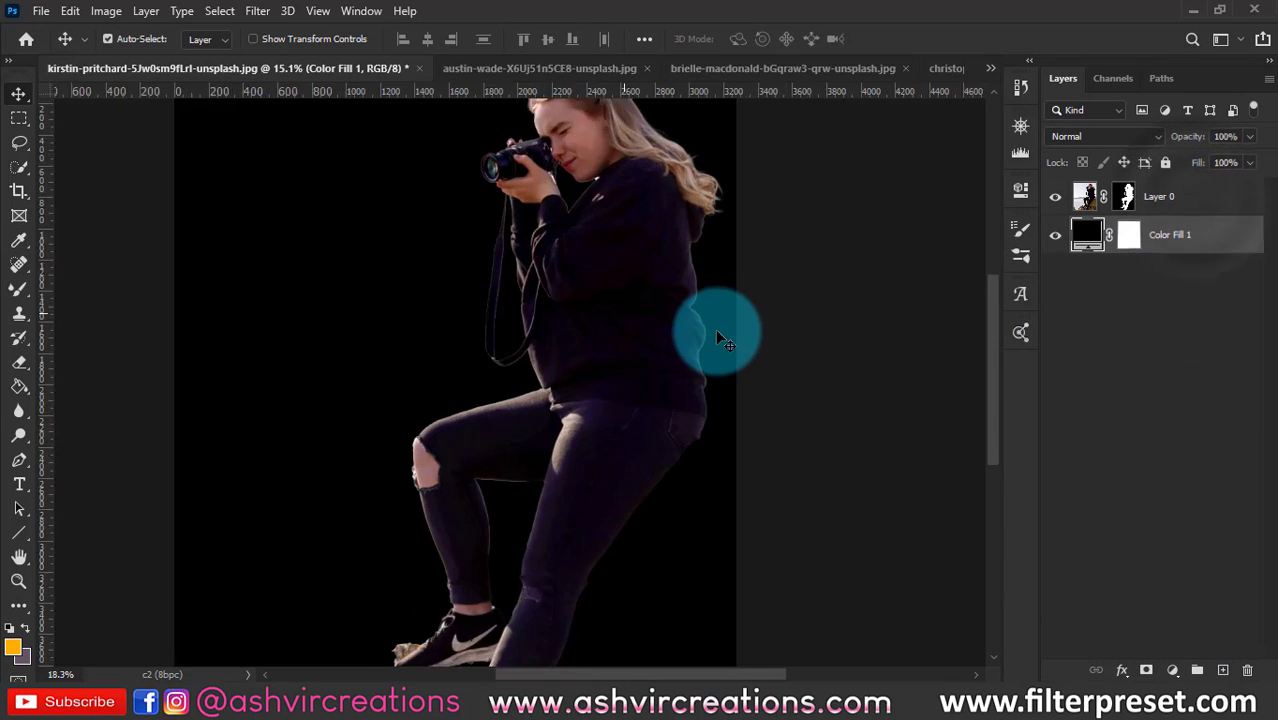
scroll(715, 328, "up", 6)
left_click_drag(704, 419, 787, 316)
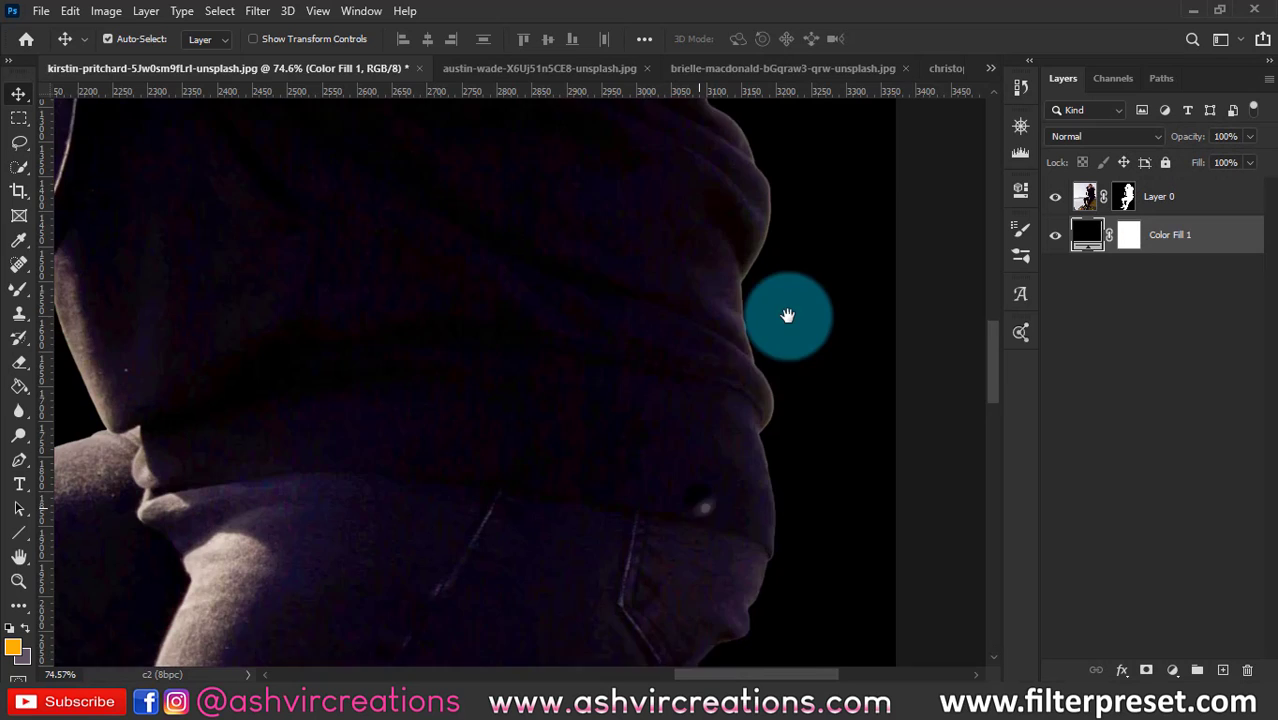
scroll(787, 316, "down", 4)
scroll(673, 397, "left", 6)
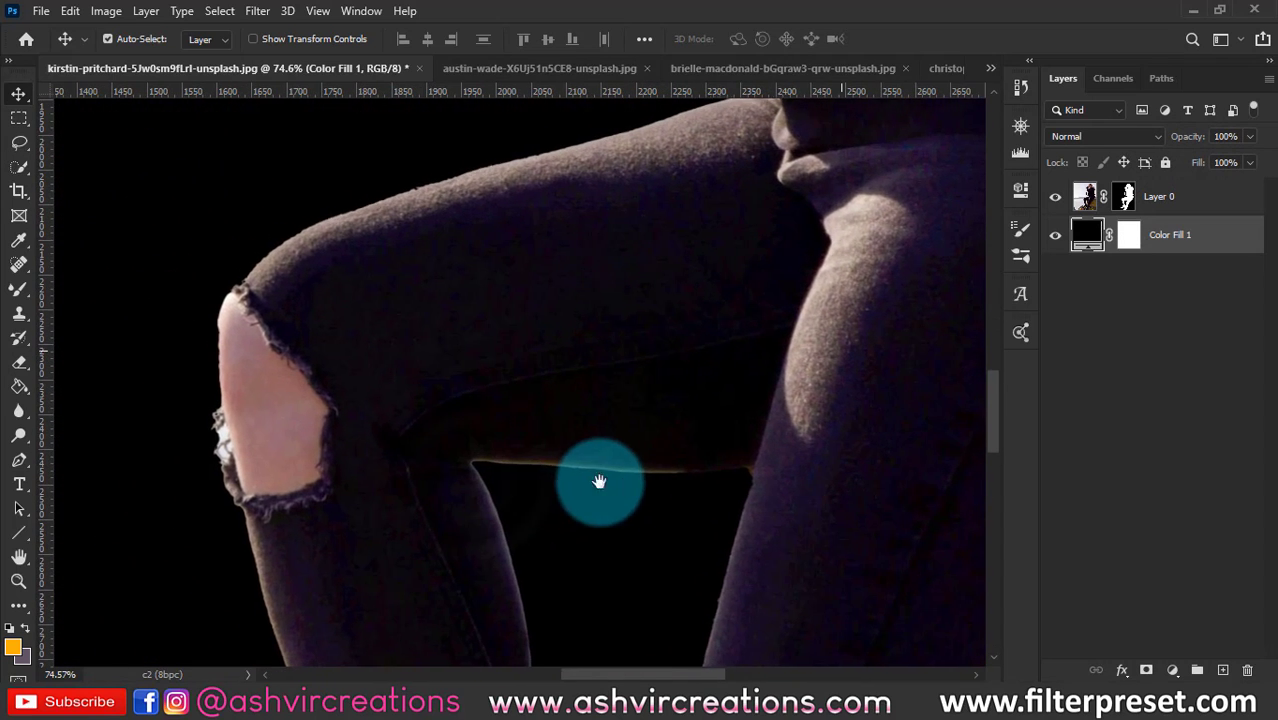
scroll(677, 388, "down", 2)
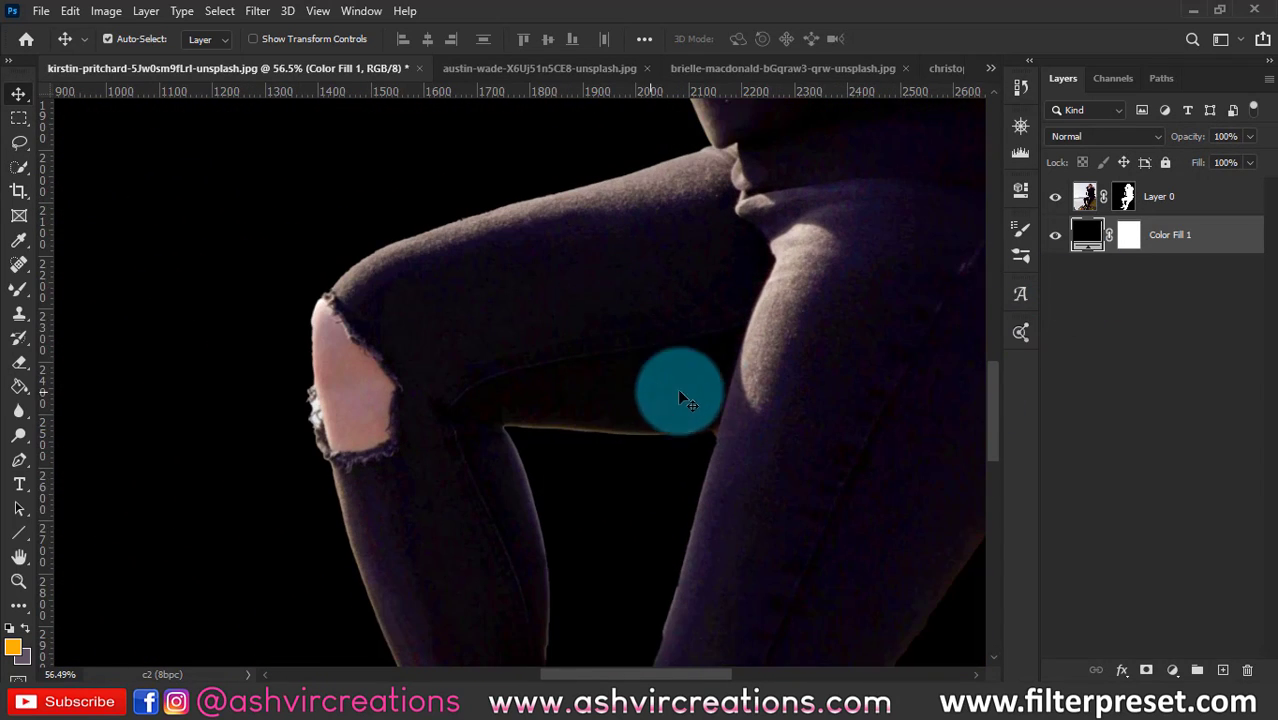
left_click(1125, 200)
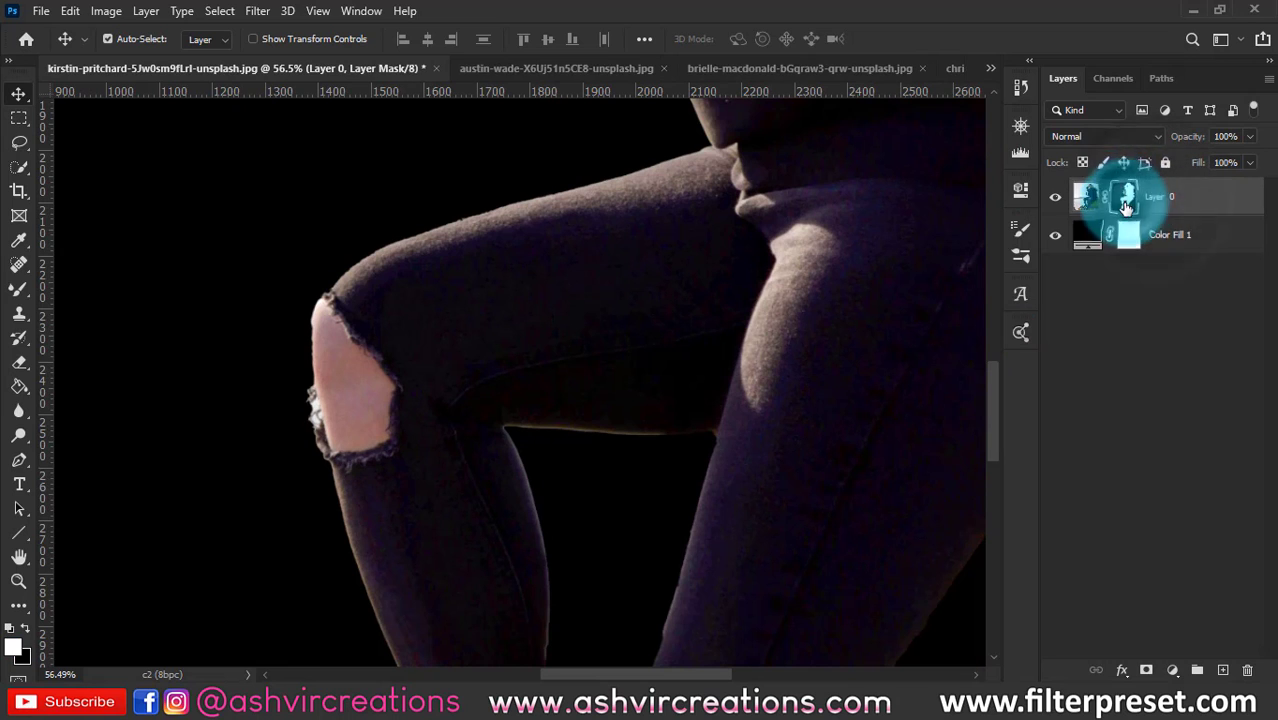
Set up a Minimum filter on the mask with Roundness preserved and a 3.9-pixel radius
left_click(257, 11)
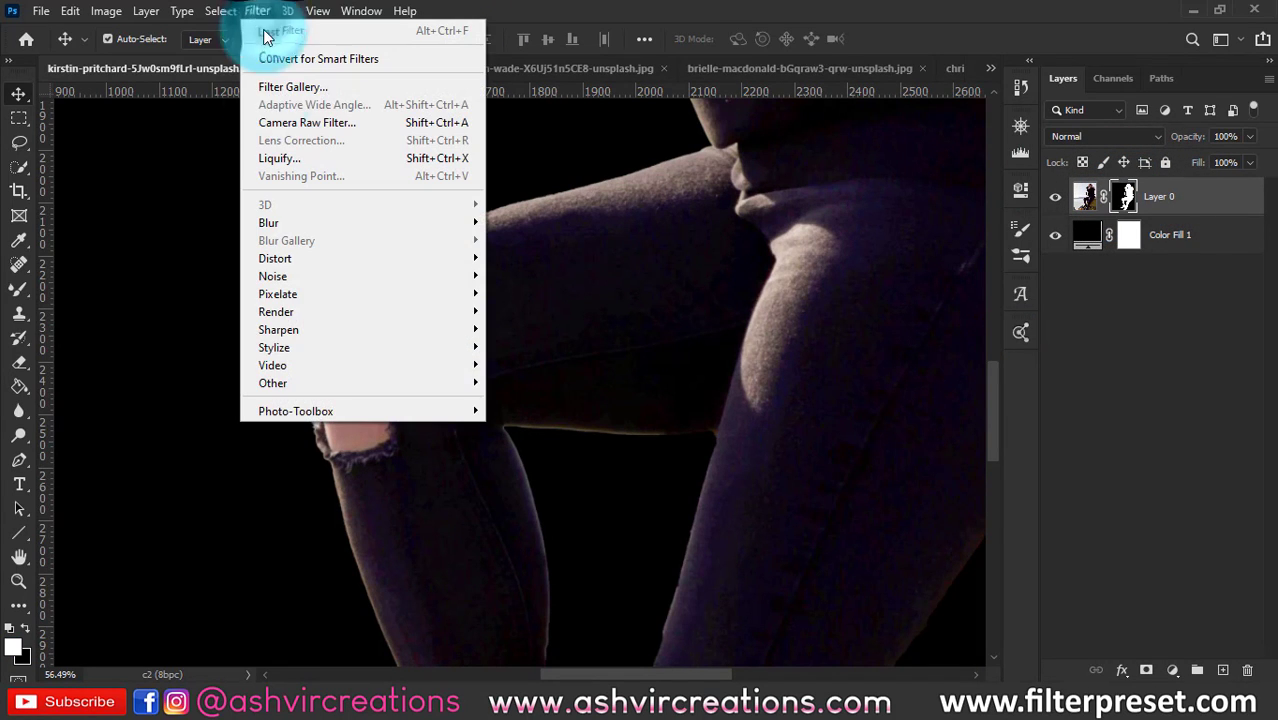
mouse_move(355, 383)
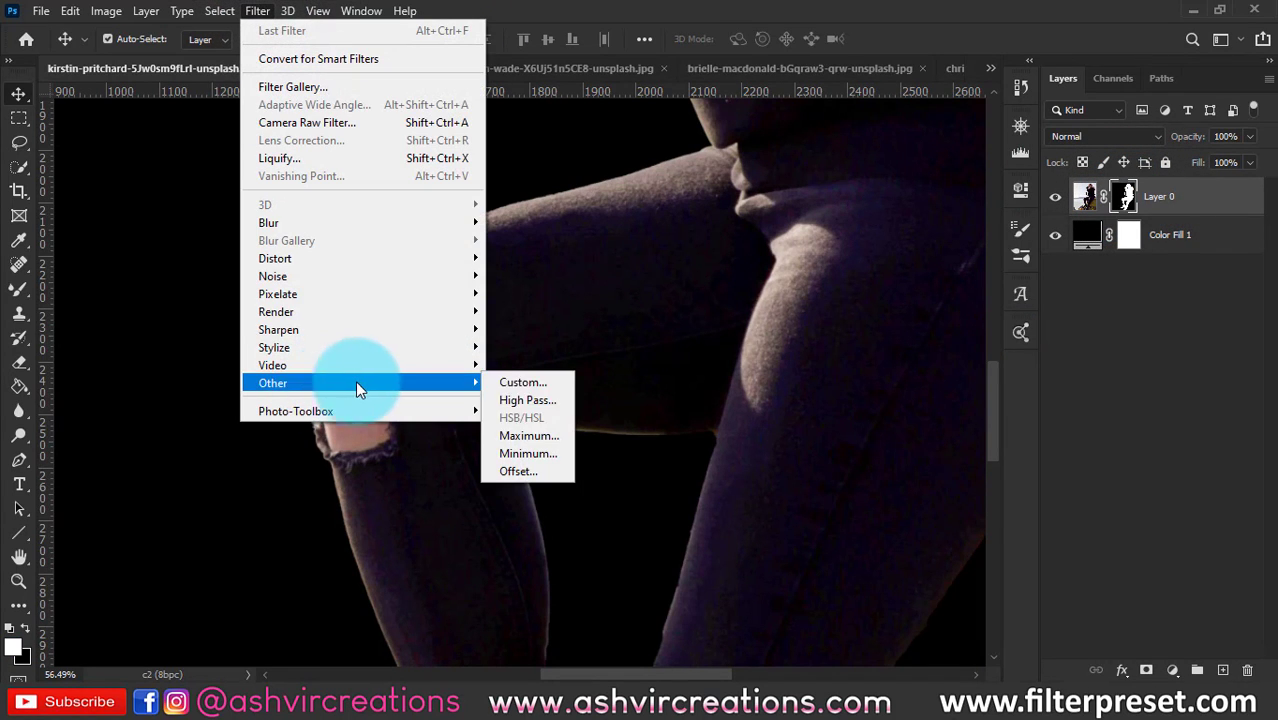
left_click(532, 459)
left_click(969, 425)
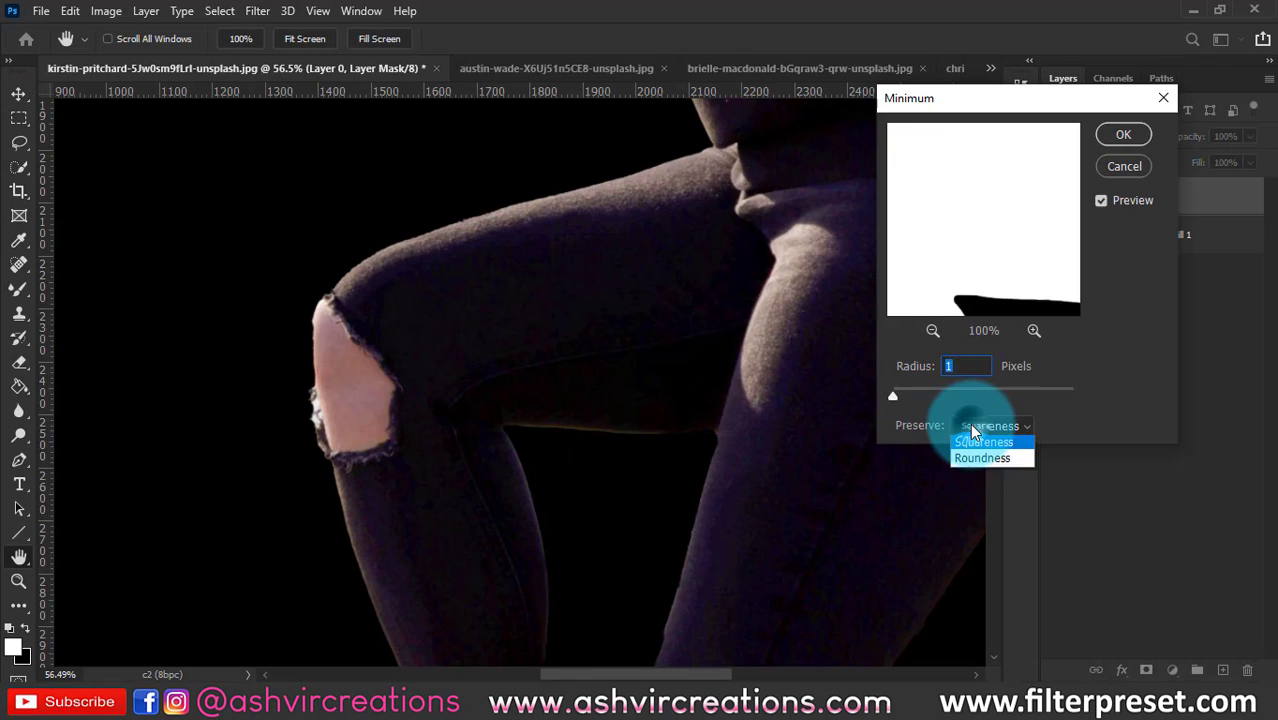
left_click(972, 460)
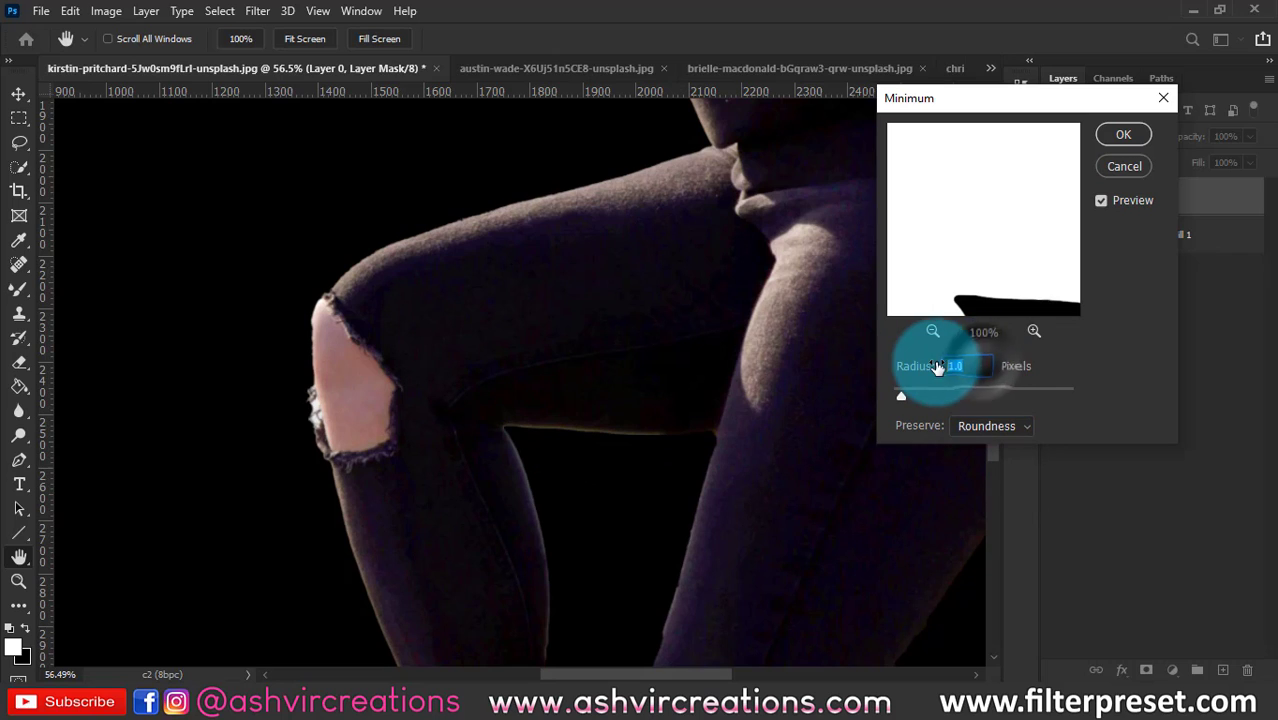
double_click(973, 366)
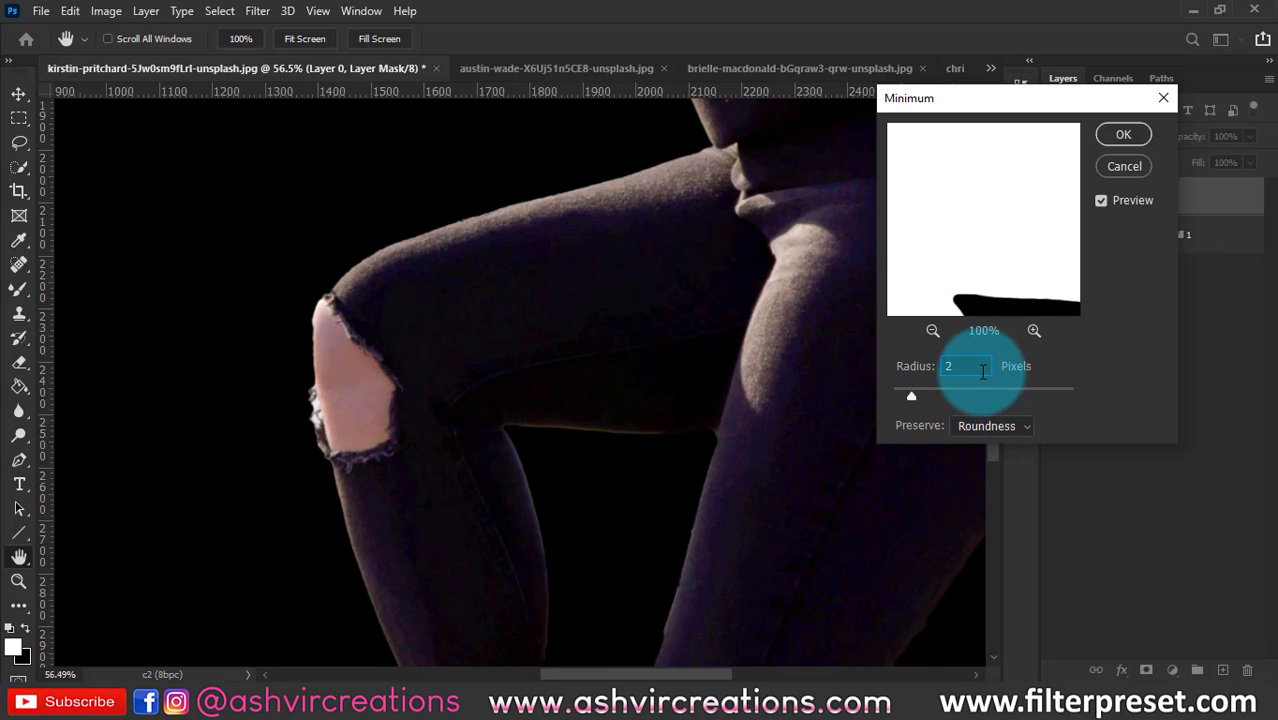
left_click_drag(921, 364, 926, 367)
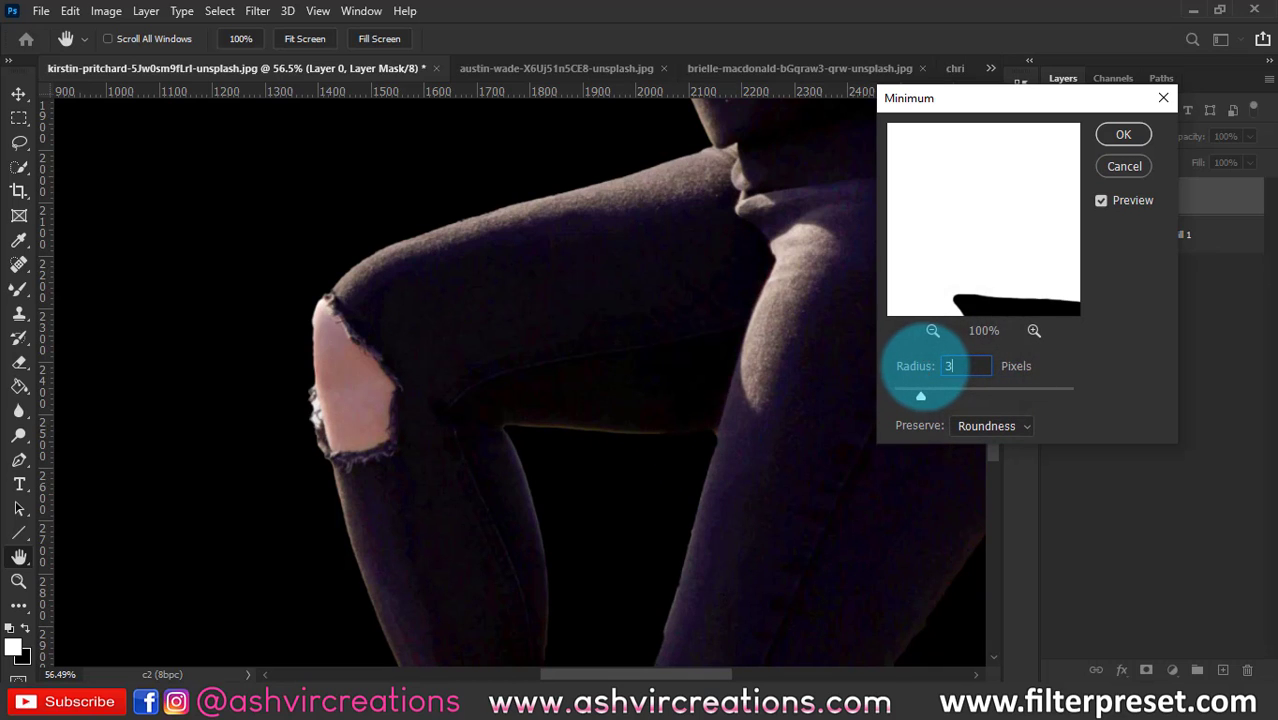
double_click(970, 365)
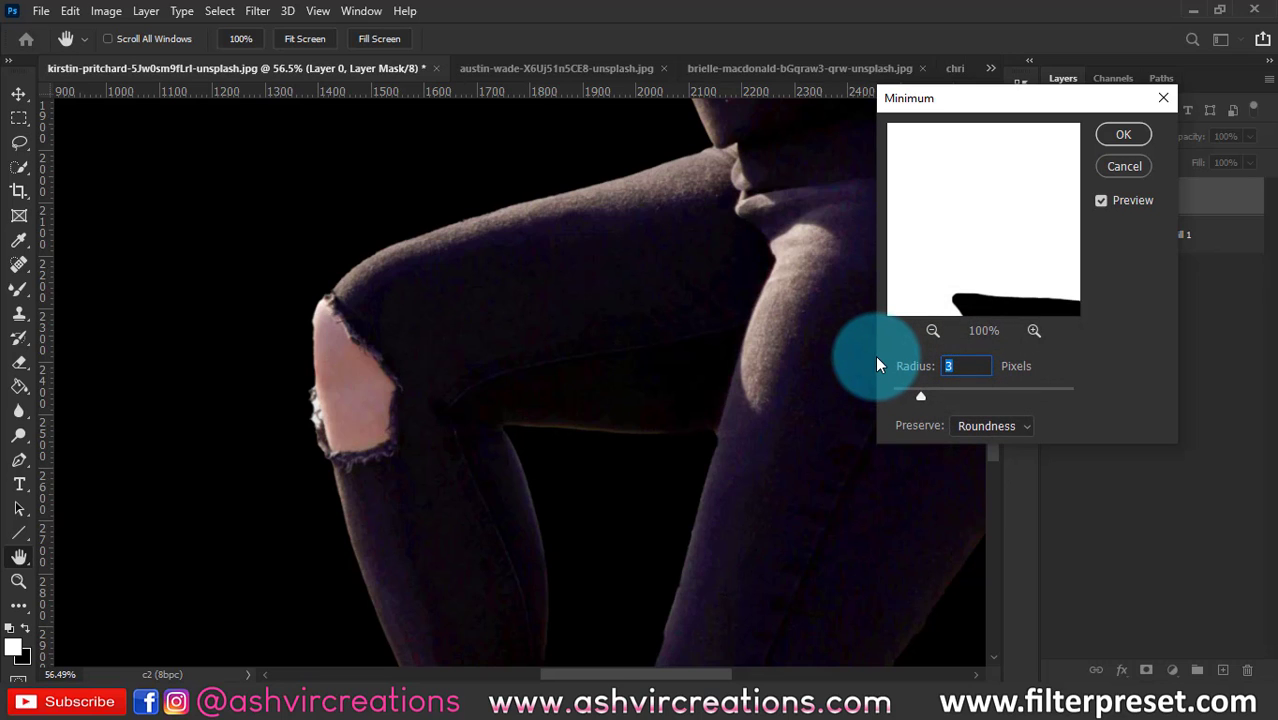
type("7")
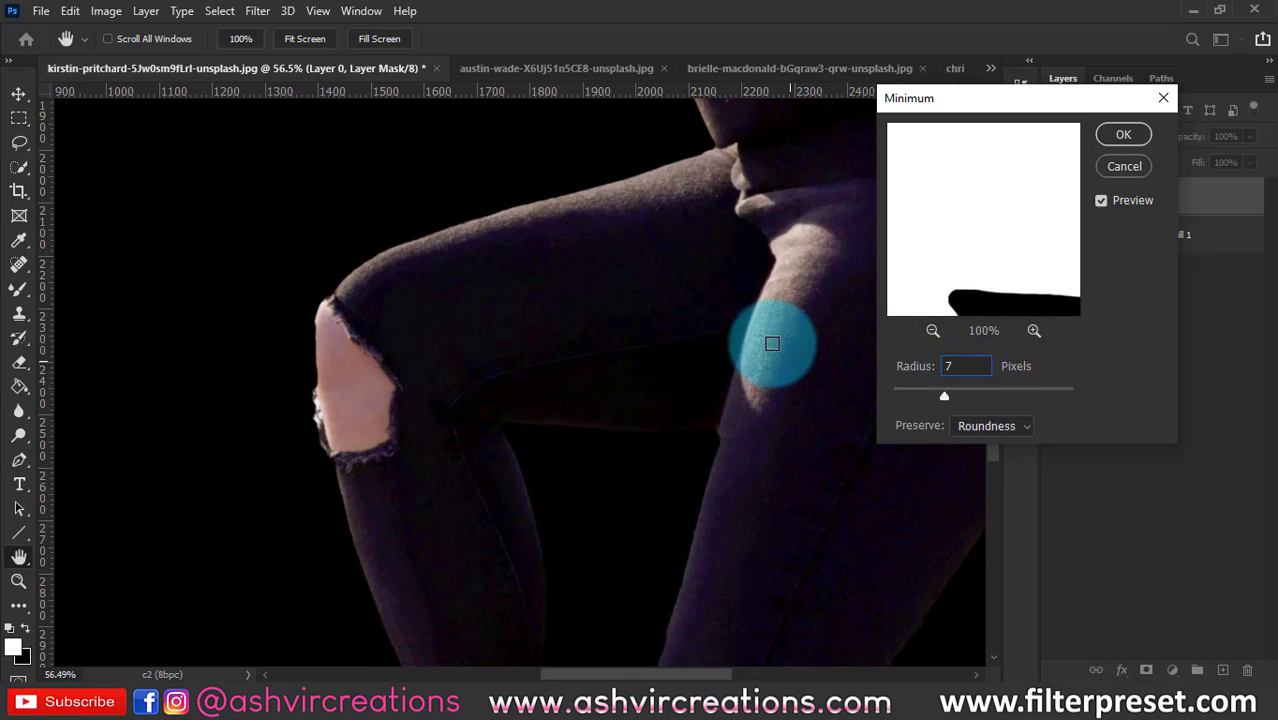
scroll(300, 310, "right", 10)
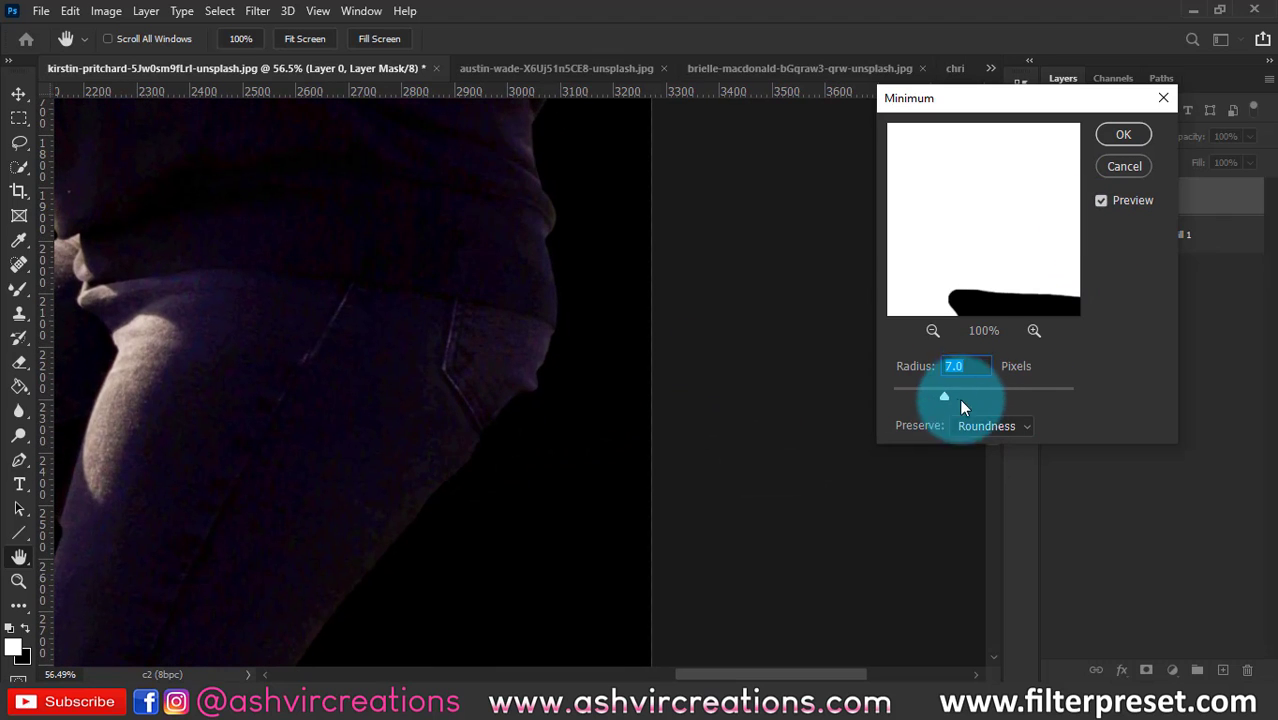
left_click_drag(960, 400, 928, 391)
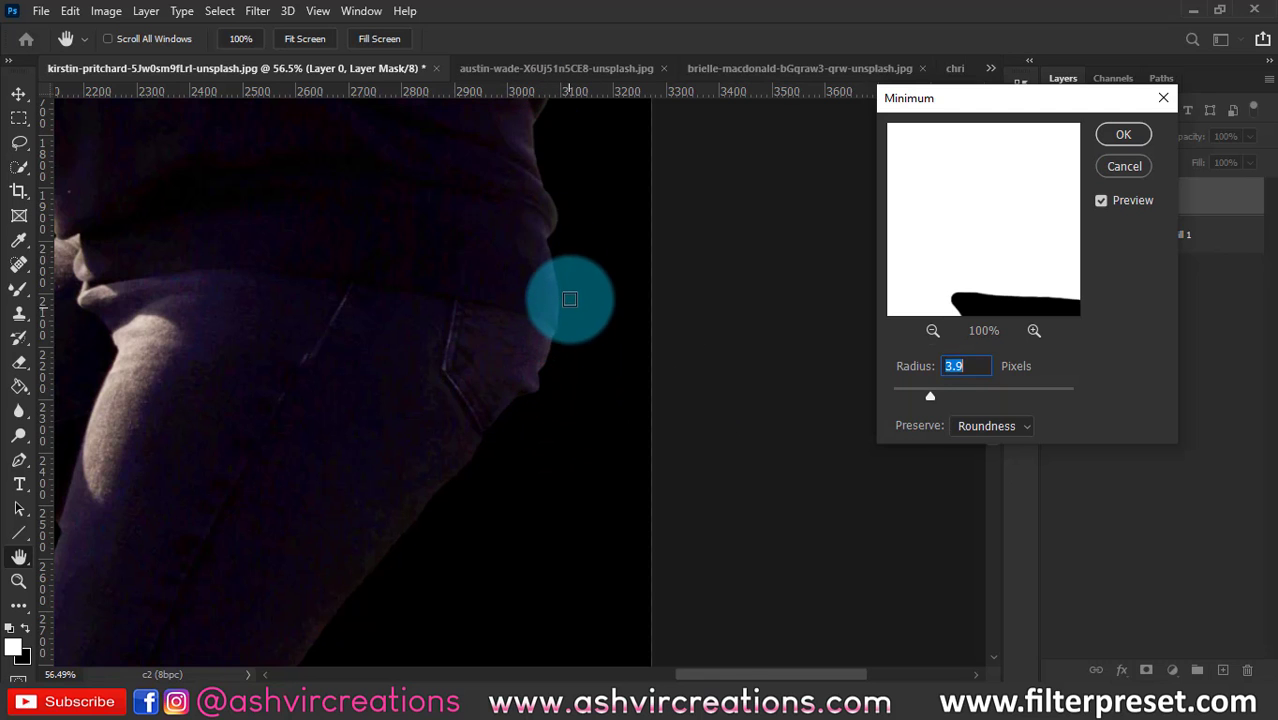
Check the hoodie, hair and camera edges in the preview, then apply the Minimum filter
left_click_drag(561, 222, 598, 470)
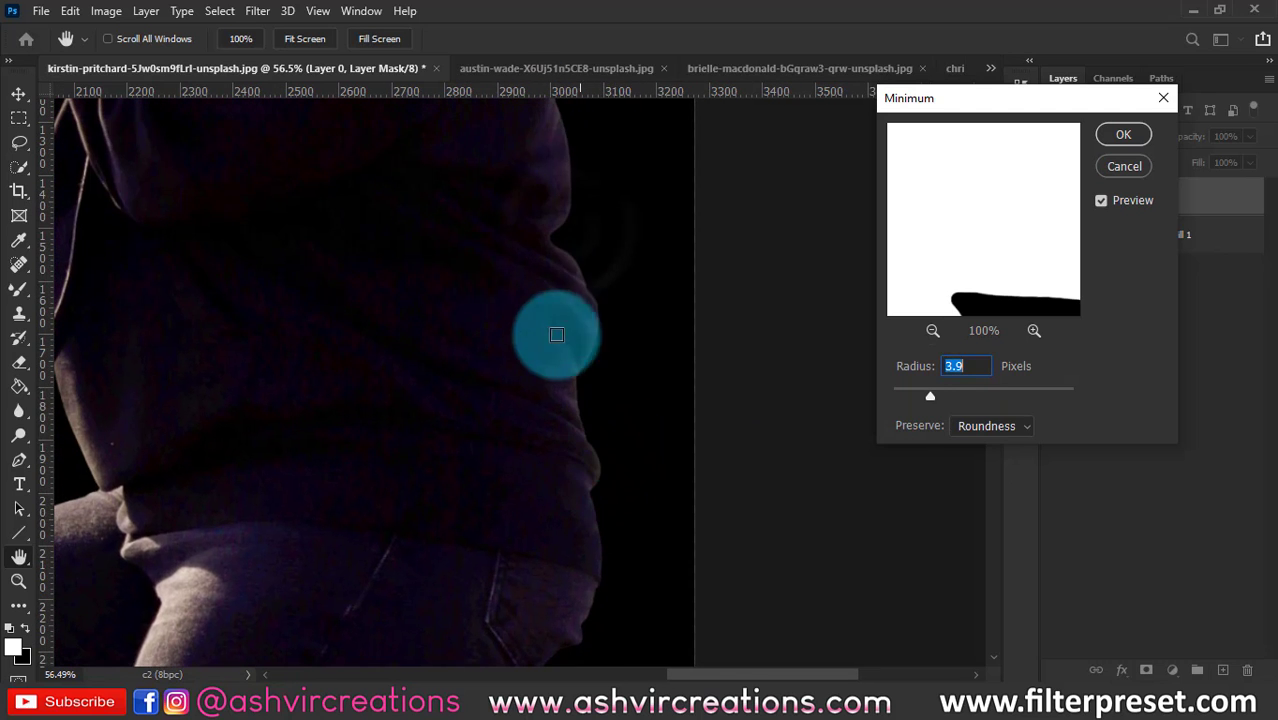
mouse_move(557, 334)
left_mouse_down()
mouse_move(662, 397)
mouse_move(616, 260)
mouse_move(718, 324)
mouse_move(588, 399)
mouse_move(650, 282)
mouse_move(632, 483)
mouse_move(645, 442)
mouse_move(690, 505)
left_mouse_up()
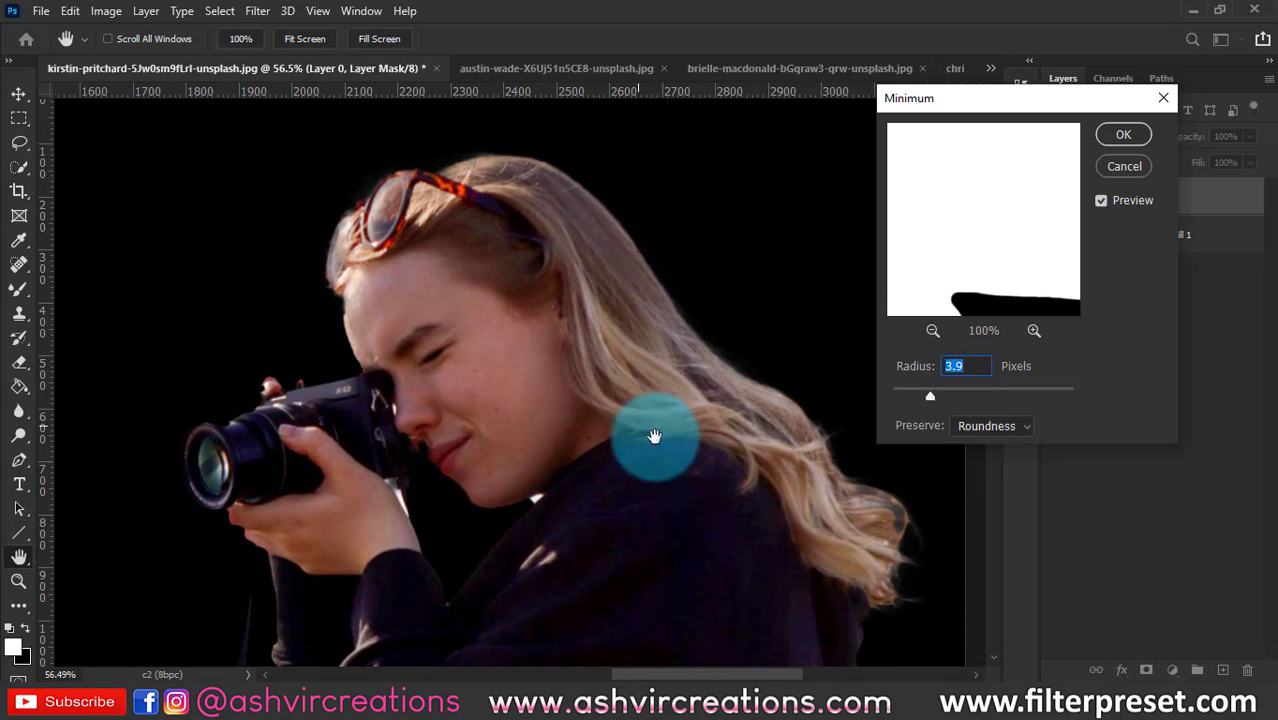
left_click_drag(769, 486, 633, 442)
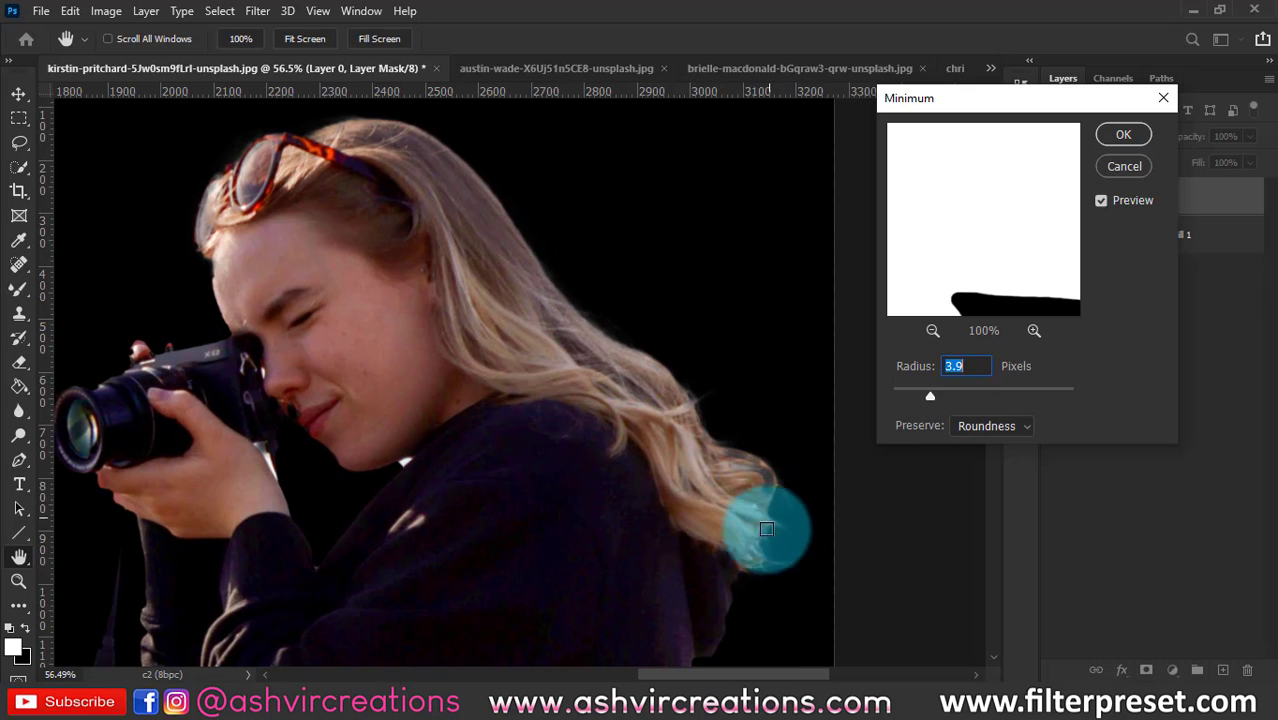
left_click_drag(766, 528, 785, 357)
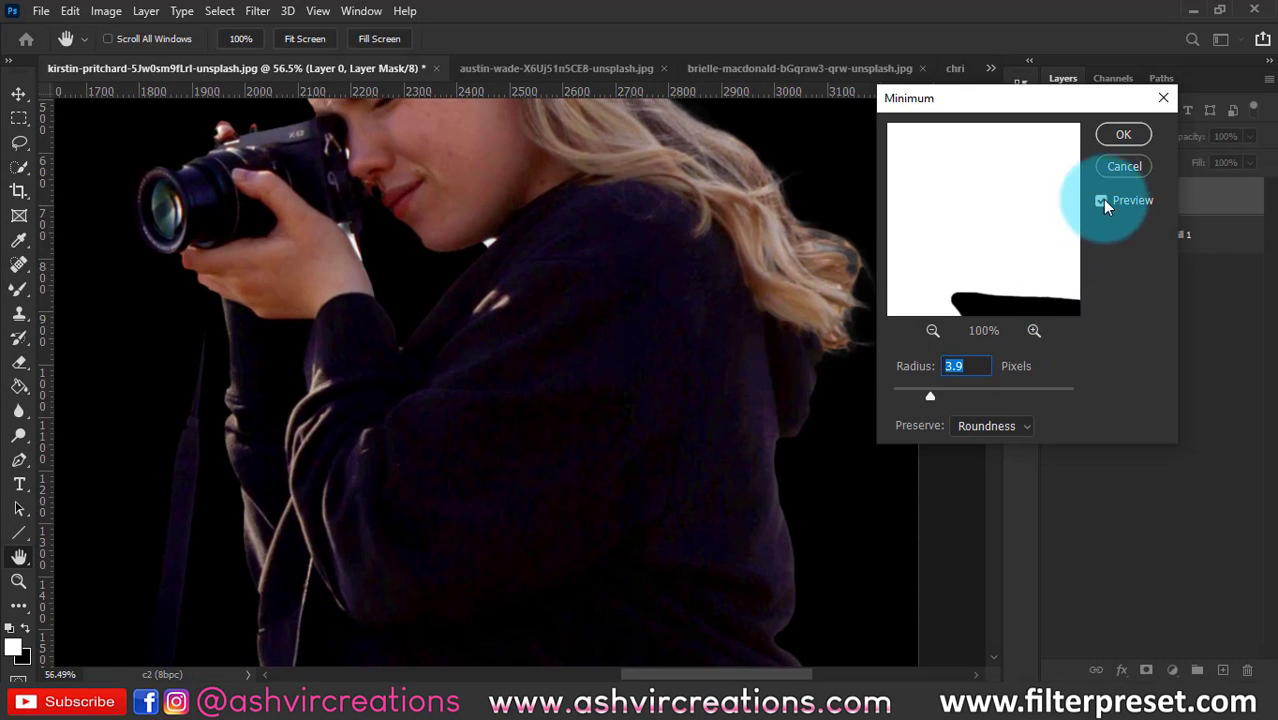
left_click(1125, 137)
Return to the Move tool and switch to the crouching street photographer's photo
key("v")
scroll(815, 275, "down", 6)
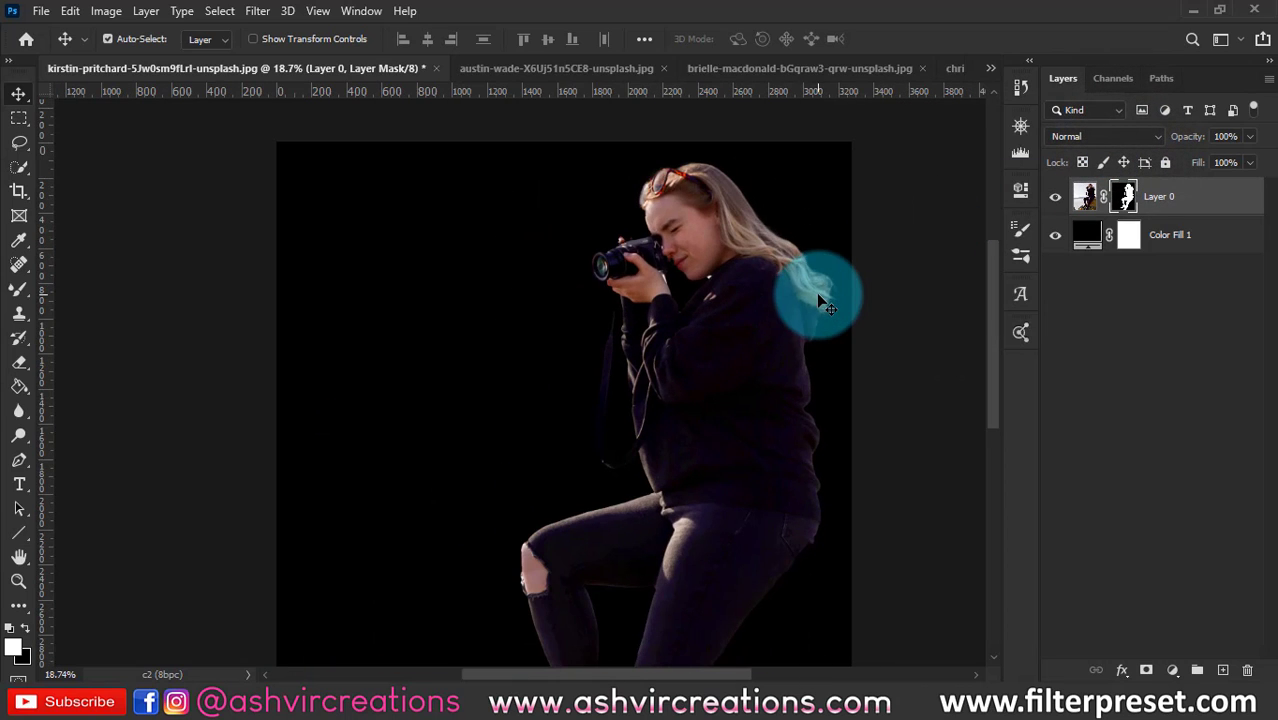
left_click(556, 70)
left_click(556, 70)
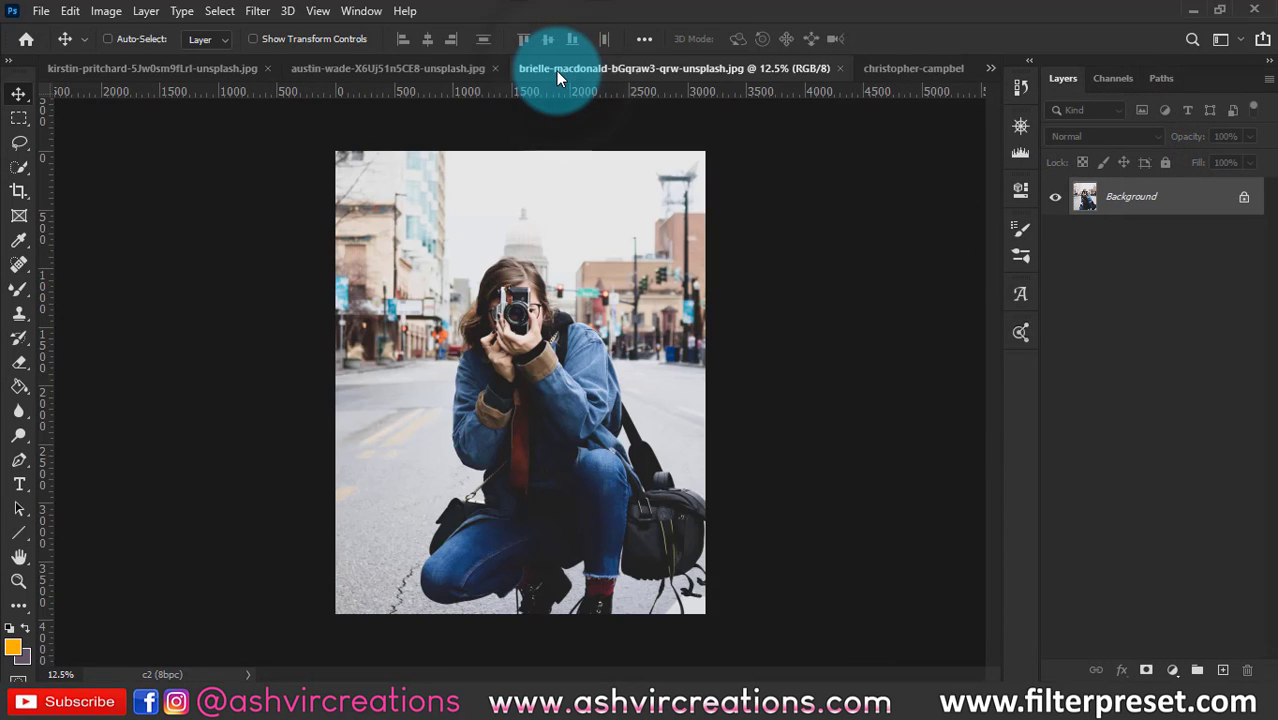
scroll(506, 380, "up", 1)
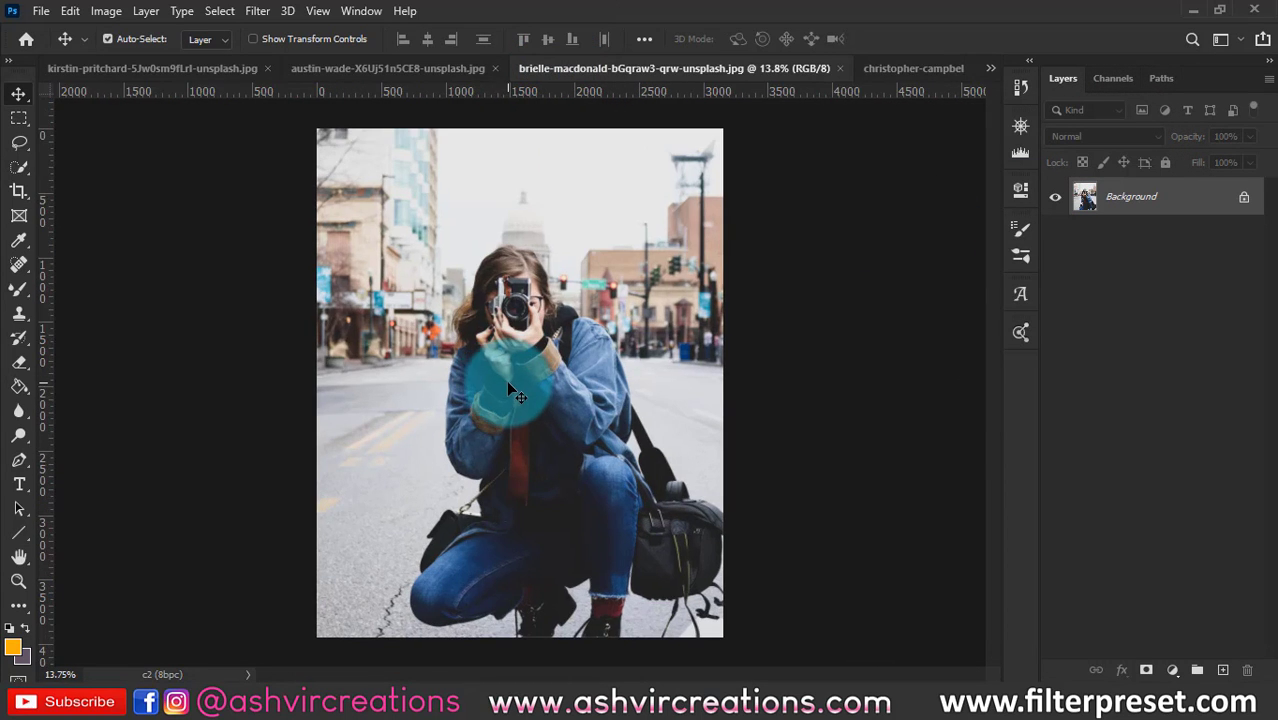
Convert the street photo's Background into Layer 0 and run Remove Background from Properties
double_click(1124, 198)
left_click(800, 200)
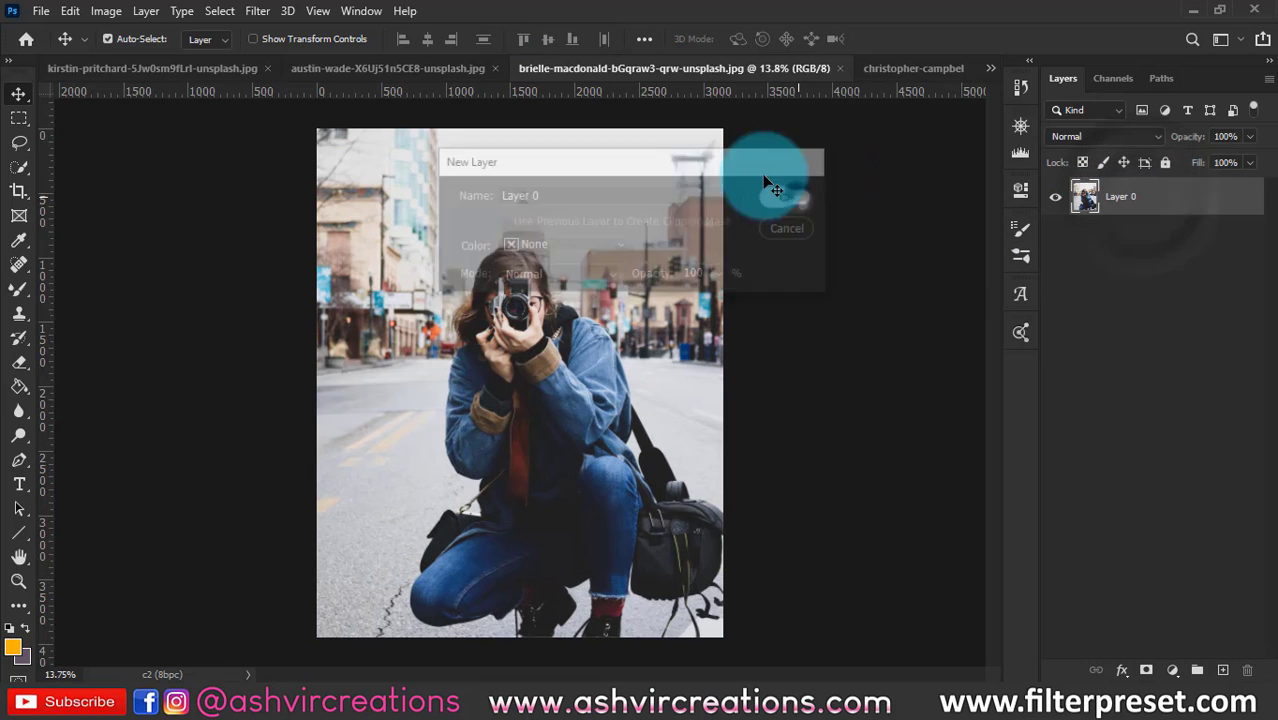
left_click(364, 13)
left_click(487, 601)
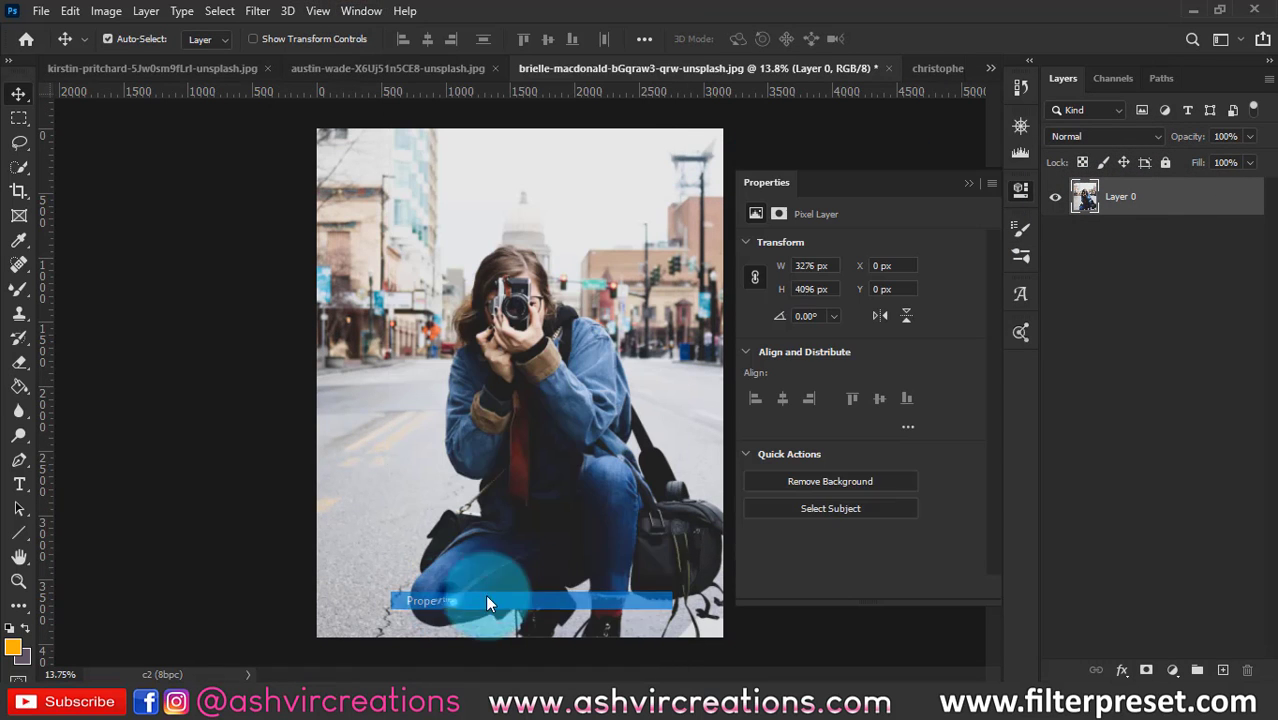
left_click(861, 481)
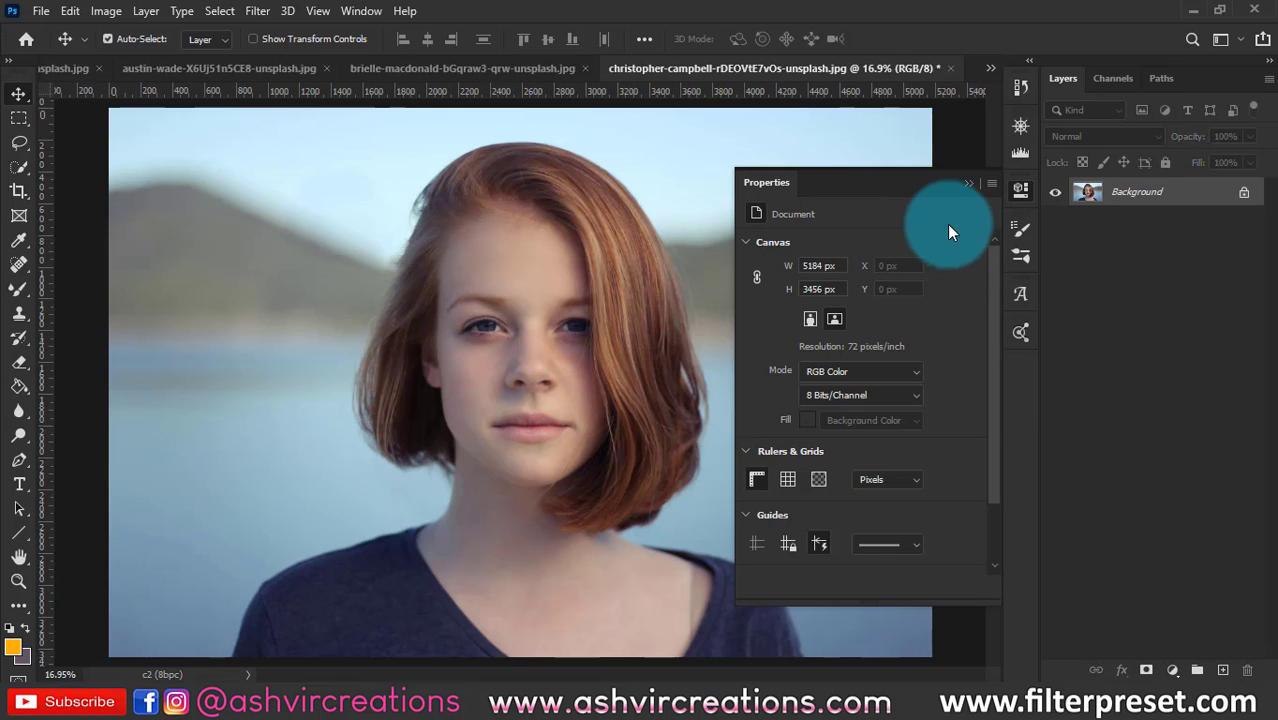
Convert the red-haired woman's Background into Layer 0 and run Remove Background on it
double_click(1130, 195)
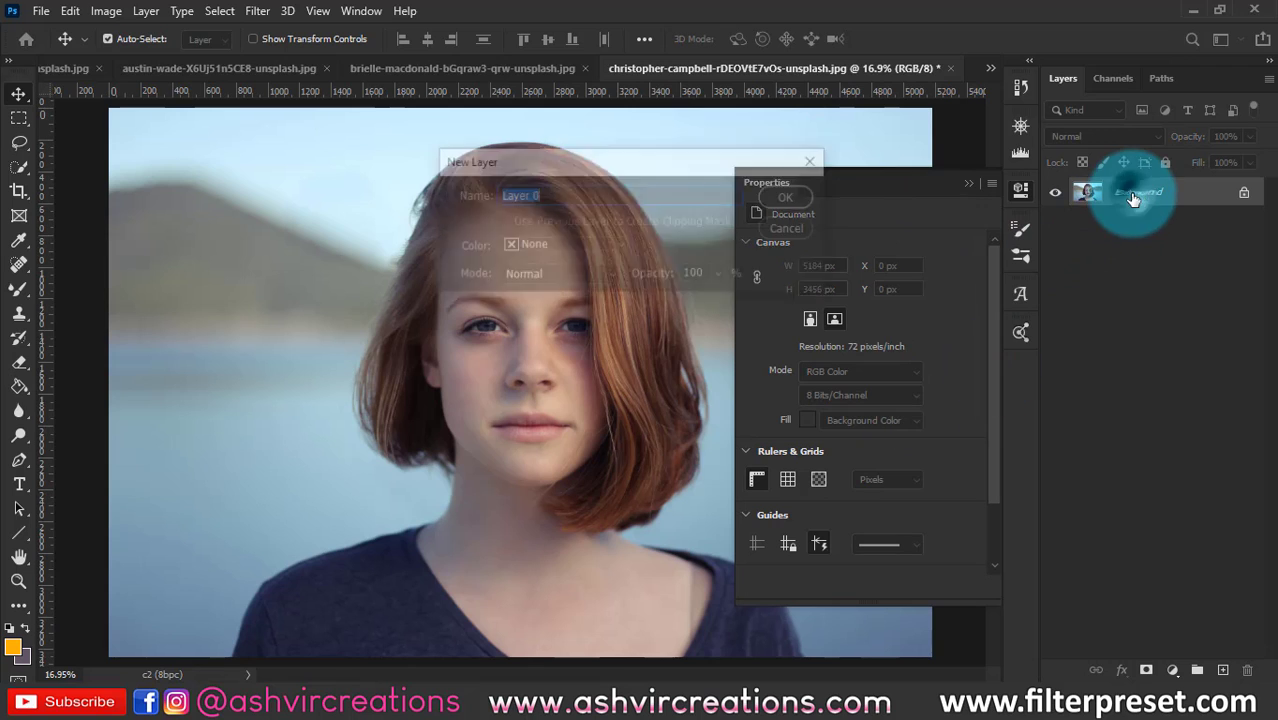
left_click(809, 196)
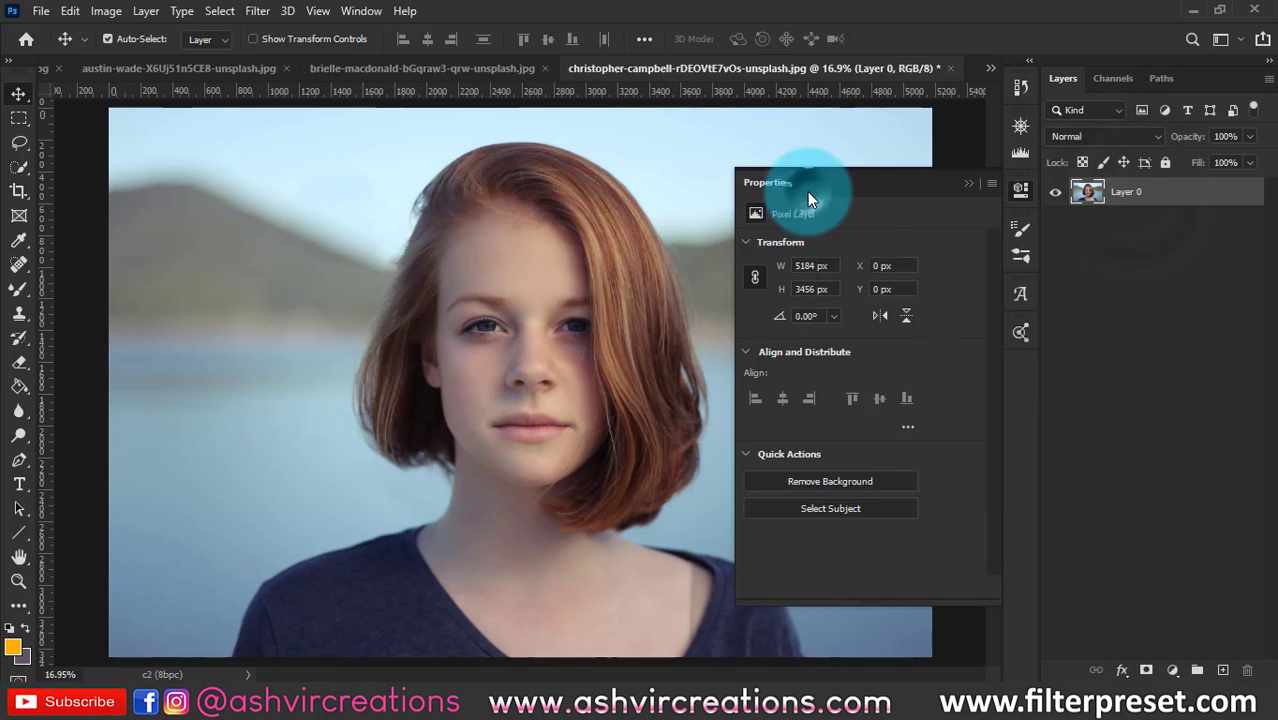
left_click(841, 474)
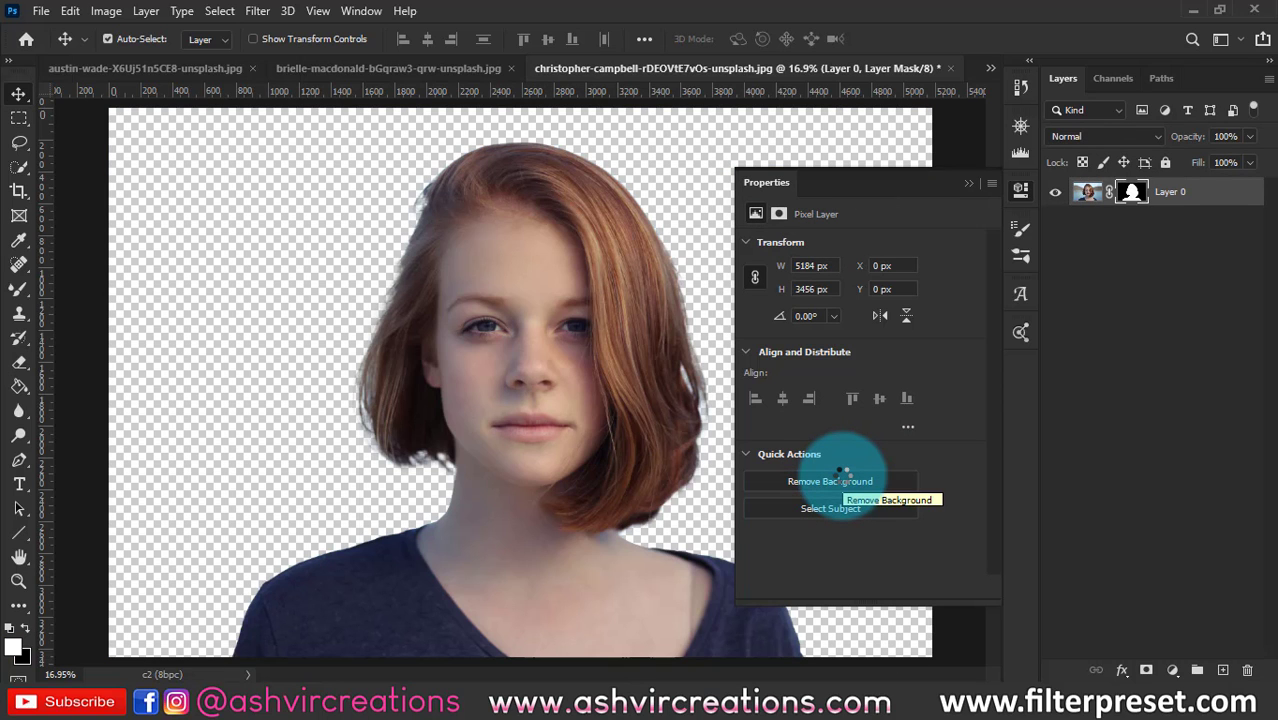
scroll(690, 430, "up", 3)
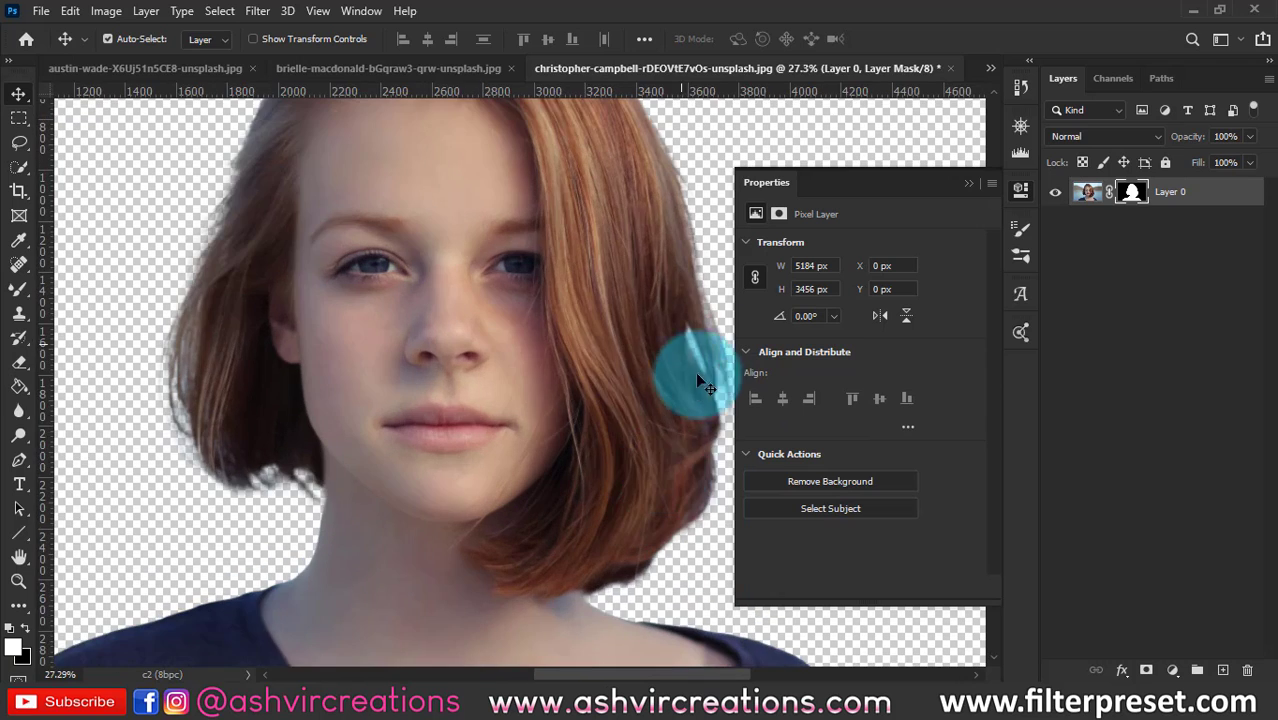
Switch to the green-sweater man's photo, make its Background Layer 0, and run Remove Background
key("ctrl+Tab")
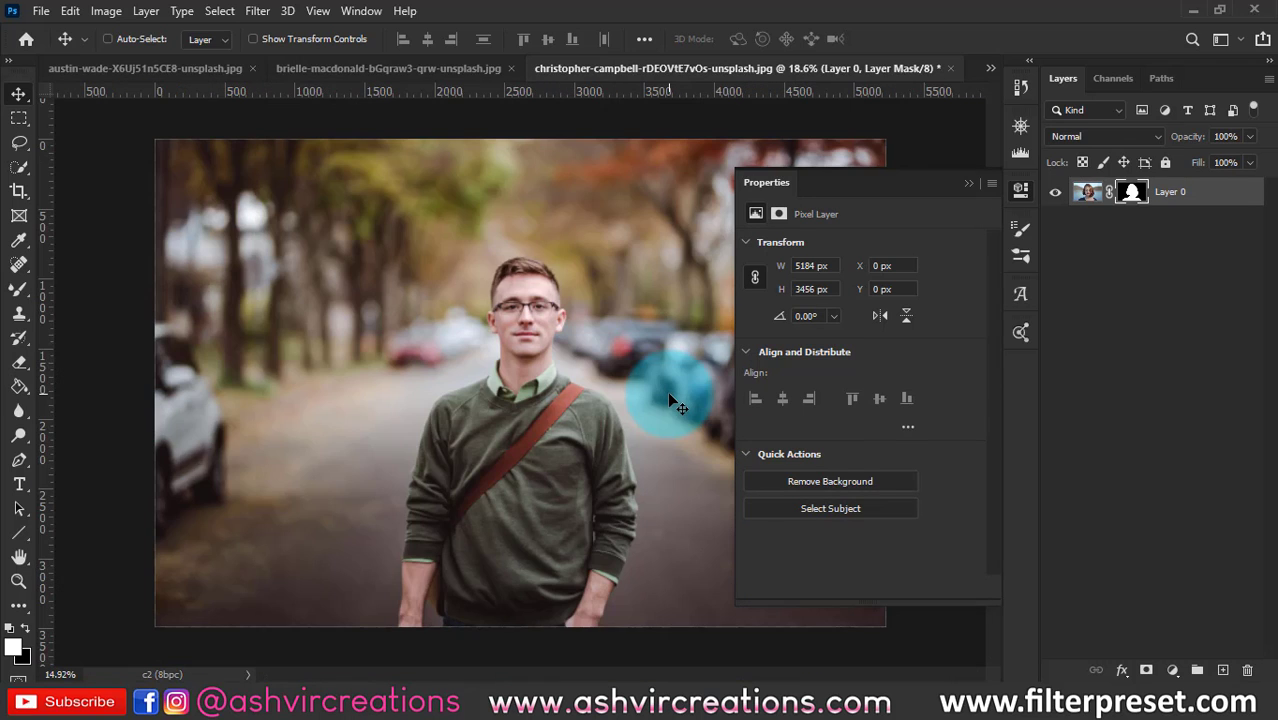
double_click(1150, 194)
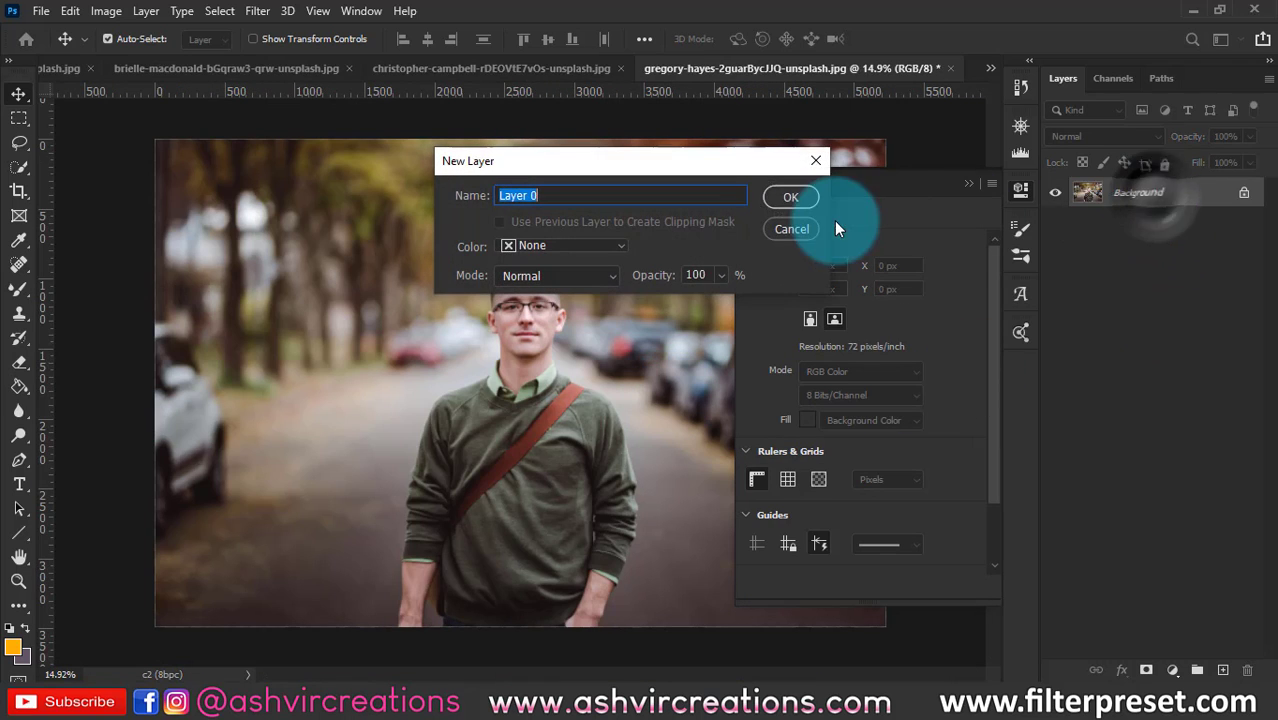
left_click(806, 197)
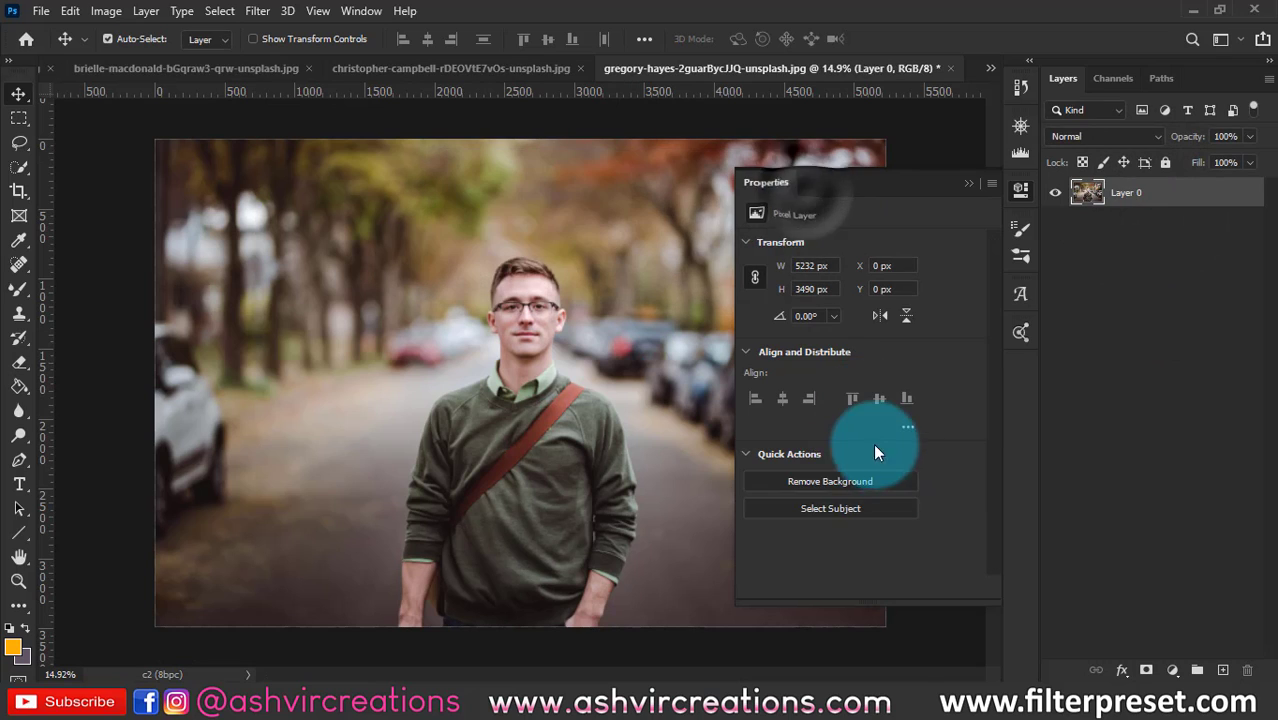
left_click(830, 479)
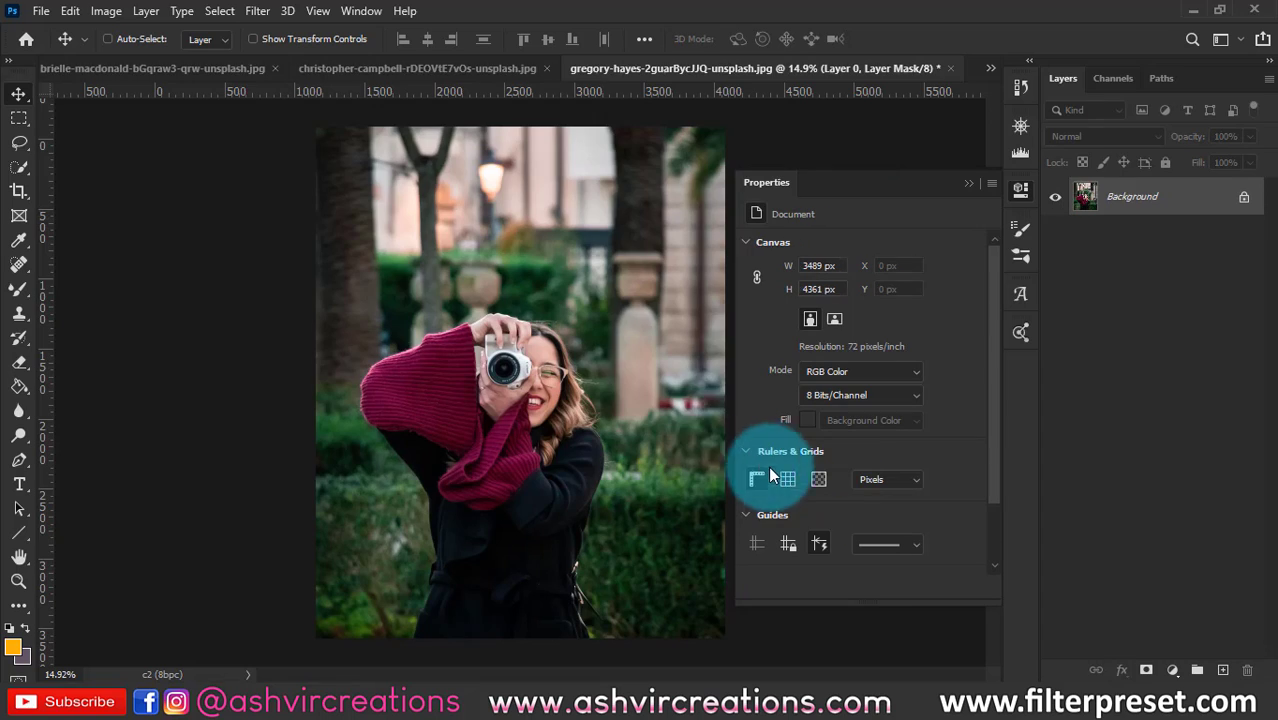
Convert the garden photo's Background into Layer 0, run Remove Background, and inspect the woman's cutout
scroll(591, 428, "up", 1)
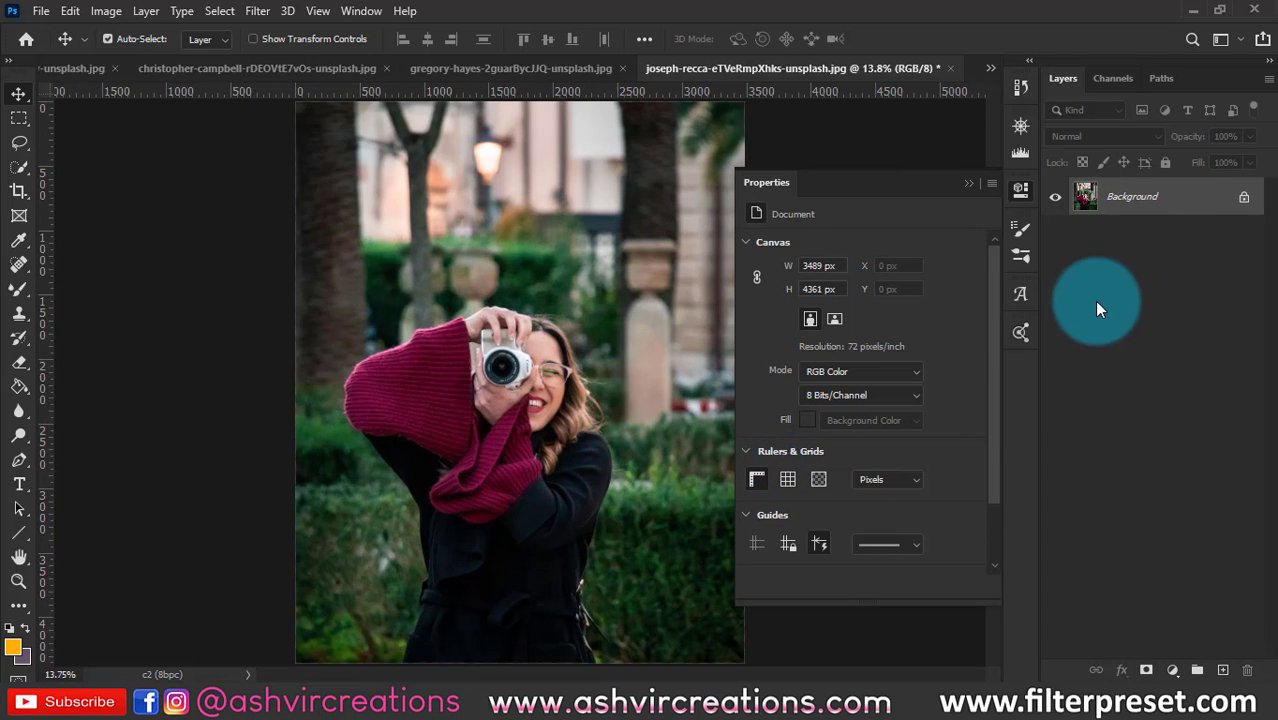
double_click(1152, 203)
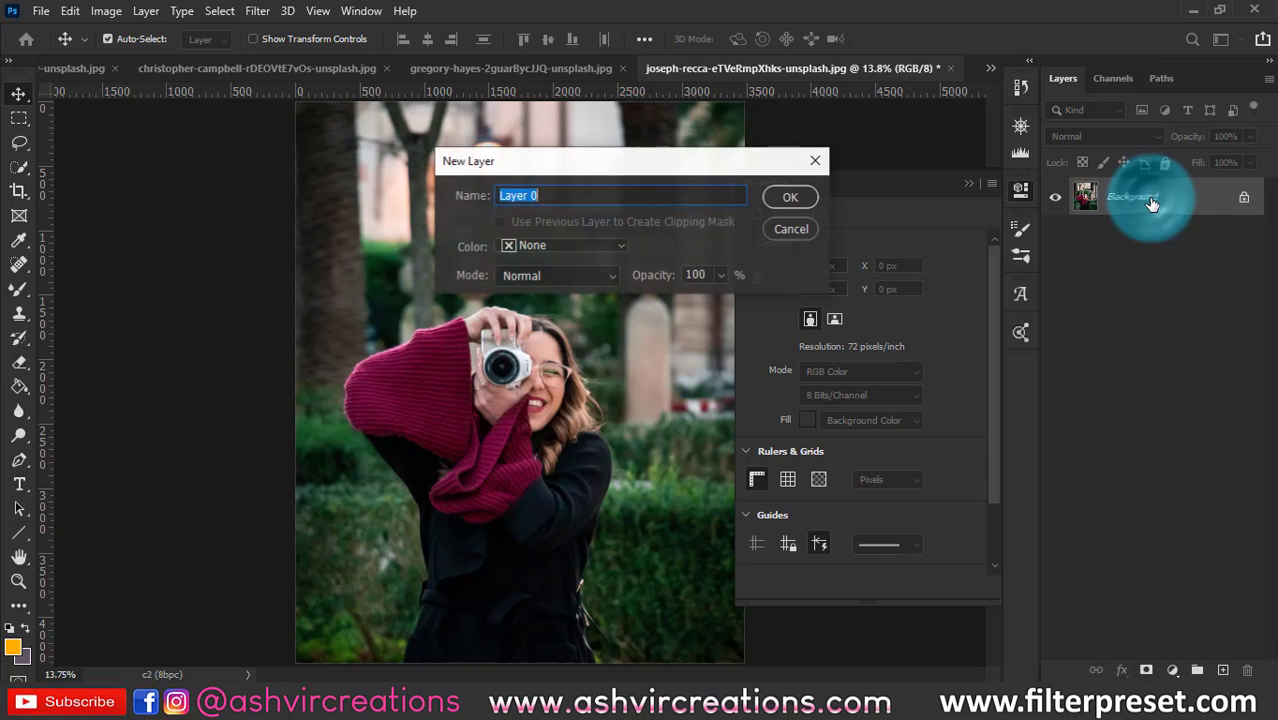
left_click(802, 199)
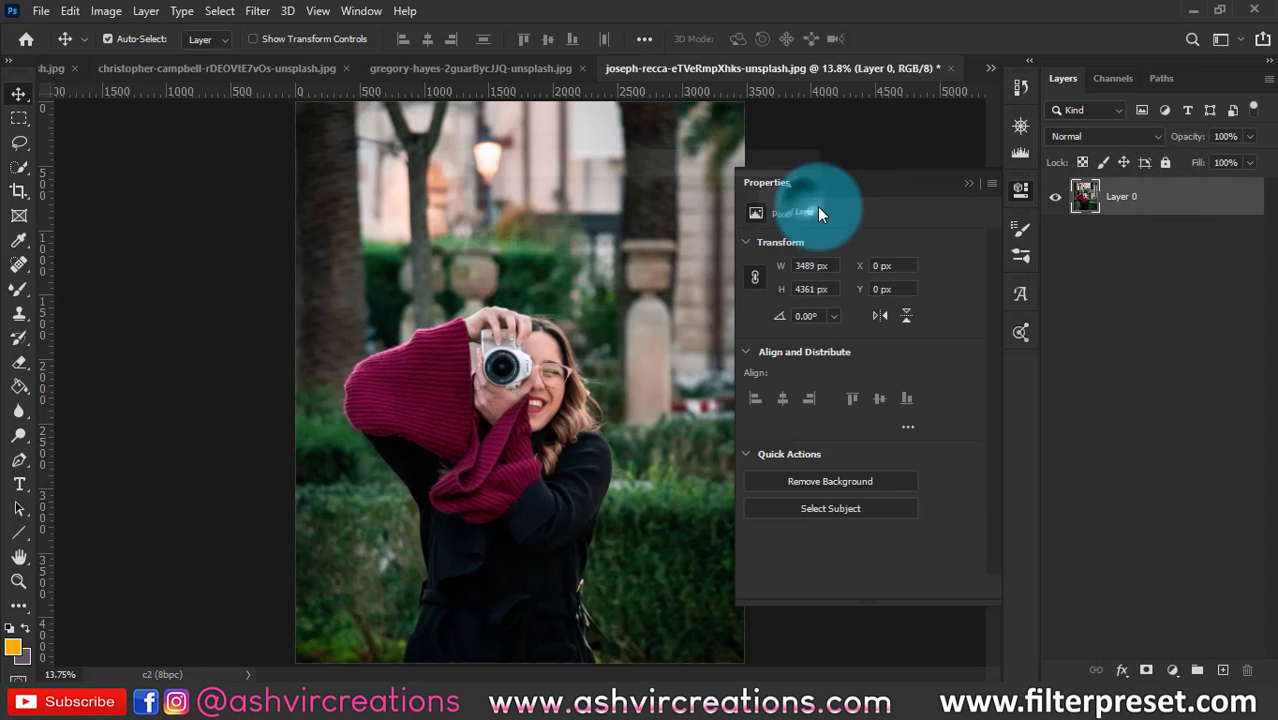
left_click(817, 480)
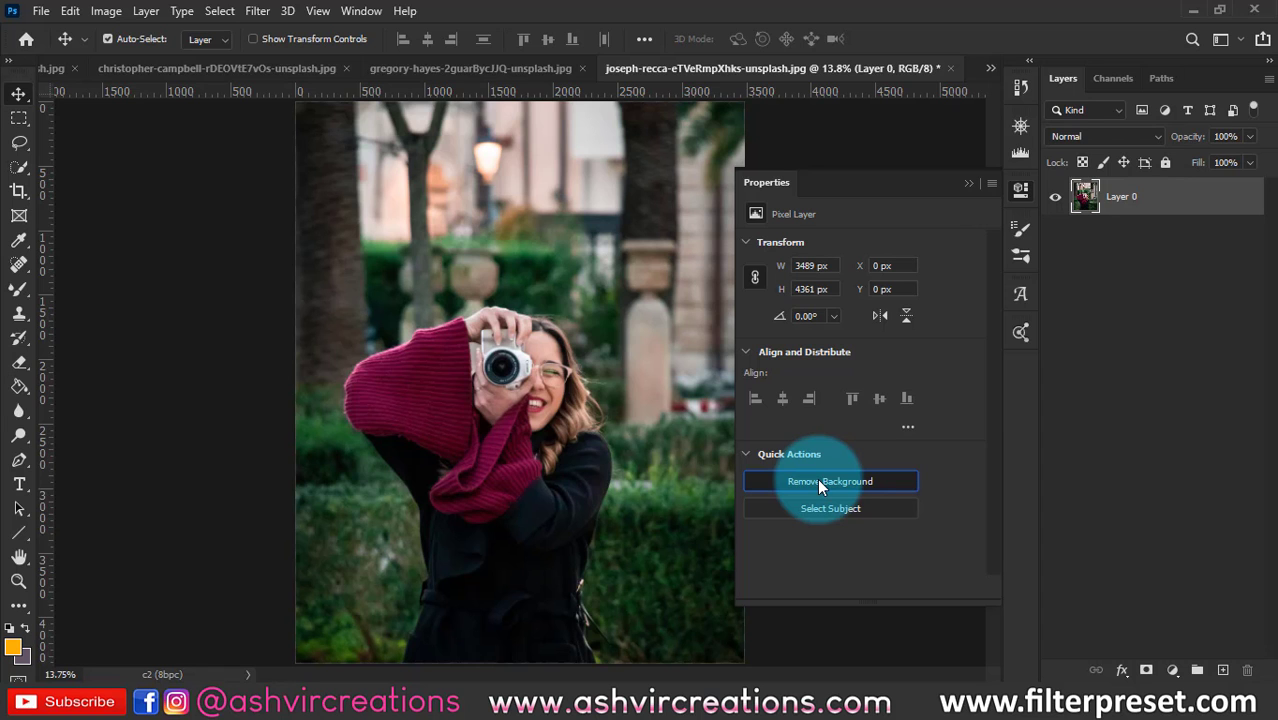
scroll(557, 437, "up", 5)
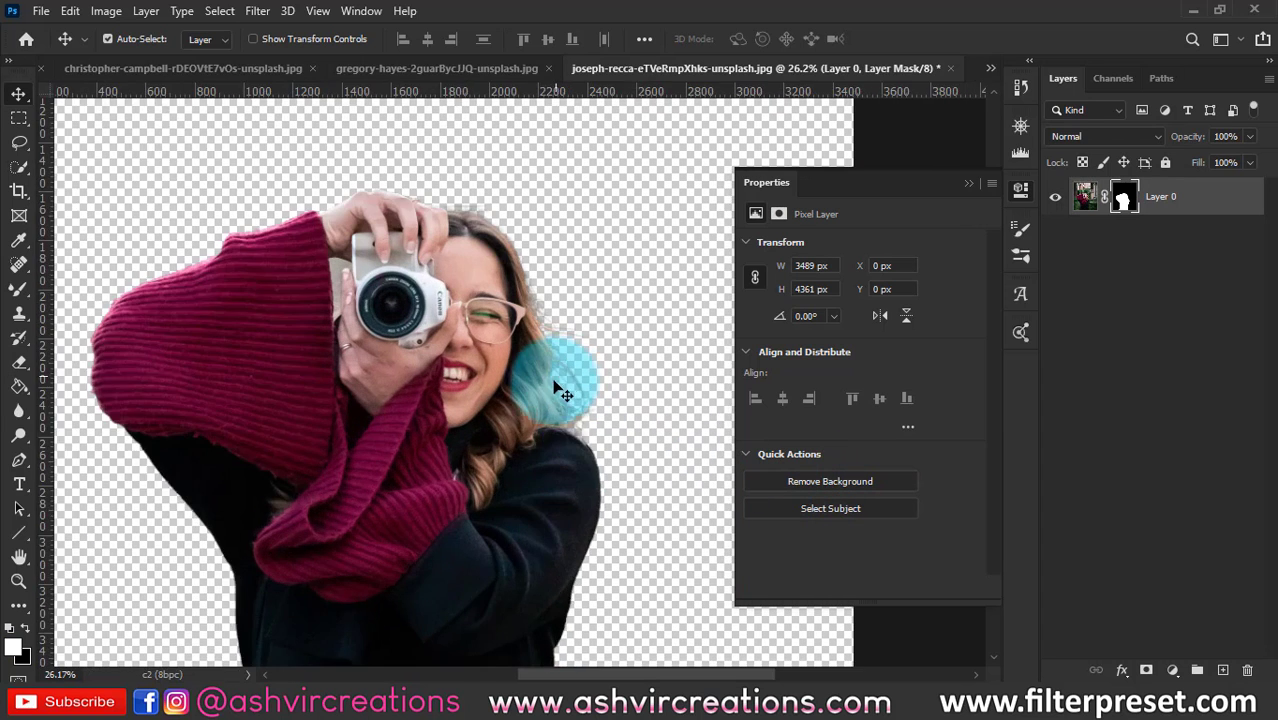
scroll(575, 300, "down", 3)
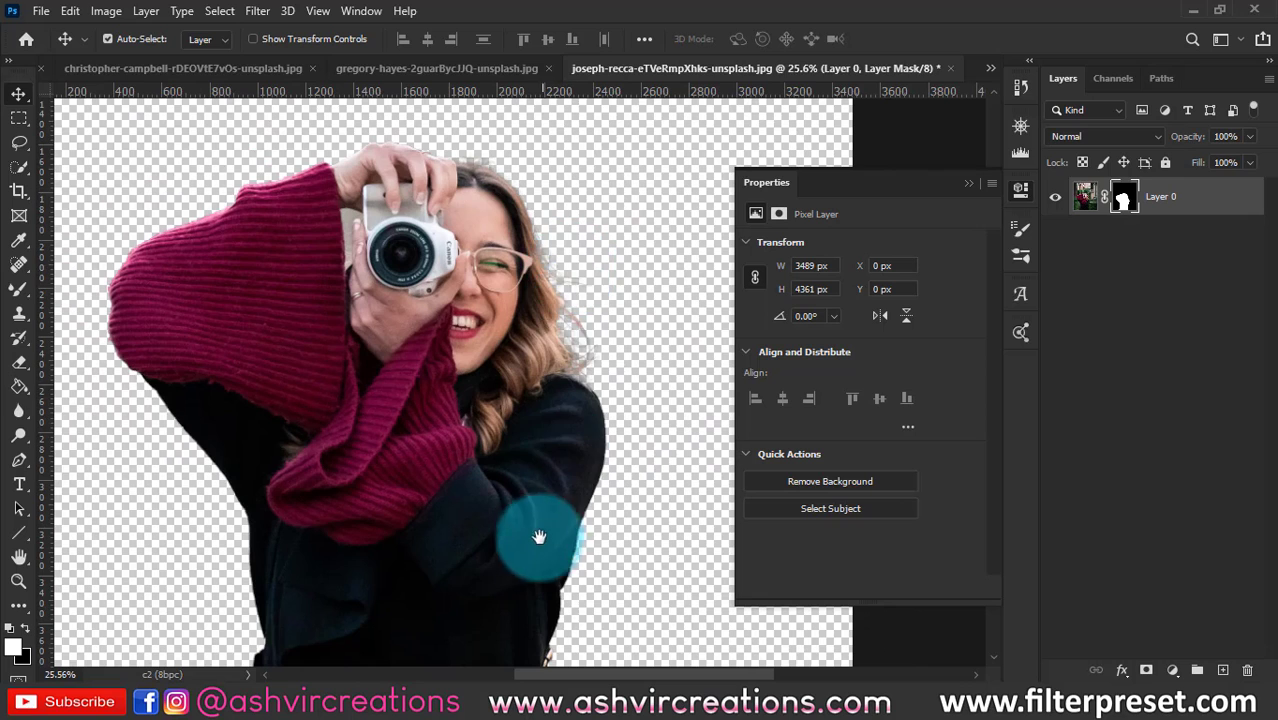
left_click_drag(536, 531, 583, 319)
scroll(585, 322, "down", 2)
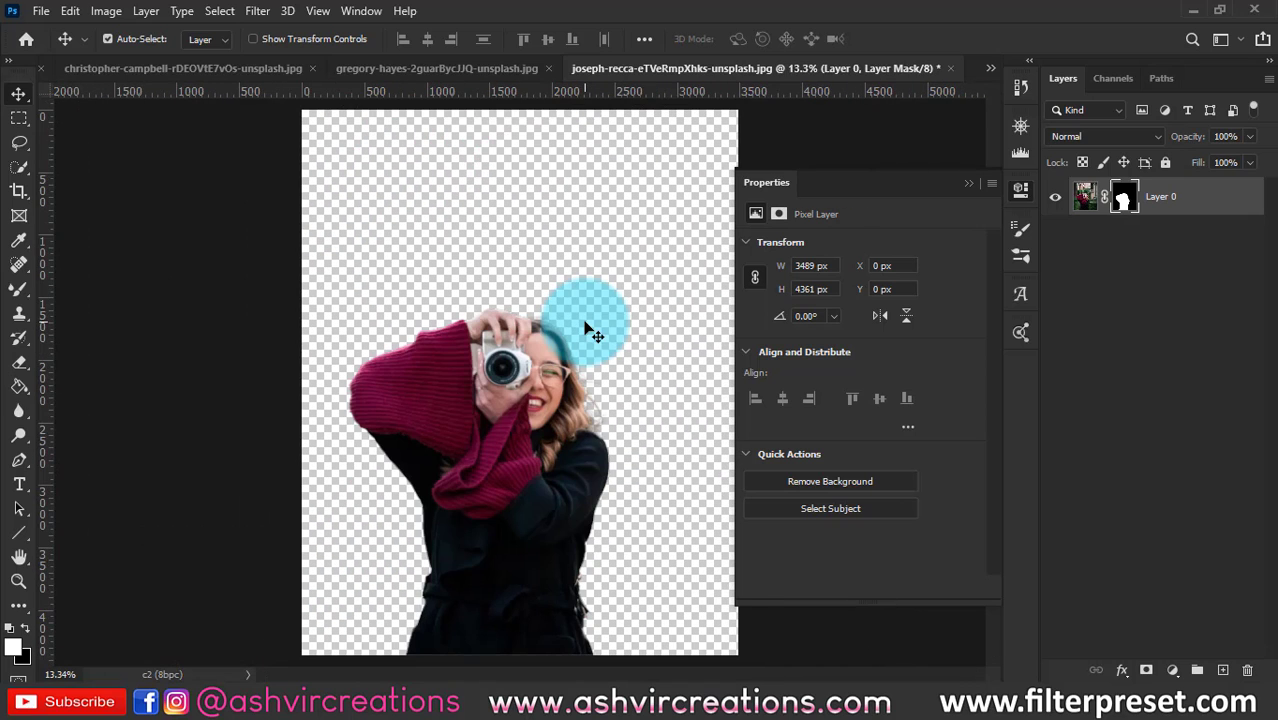
Switch to the austin-wade photo, make its Background Layer 0, and run Remove Background
key("ctrl+Tab")
key("ctrl+Tab")
key("ctrl+Tab")
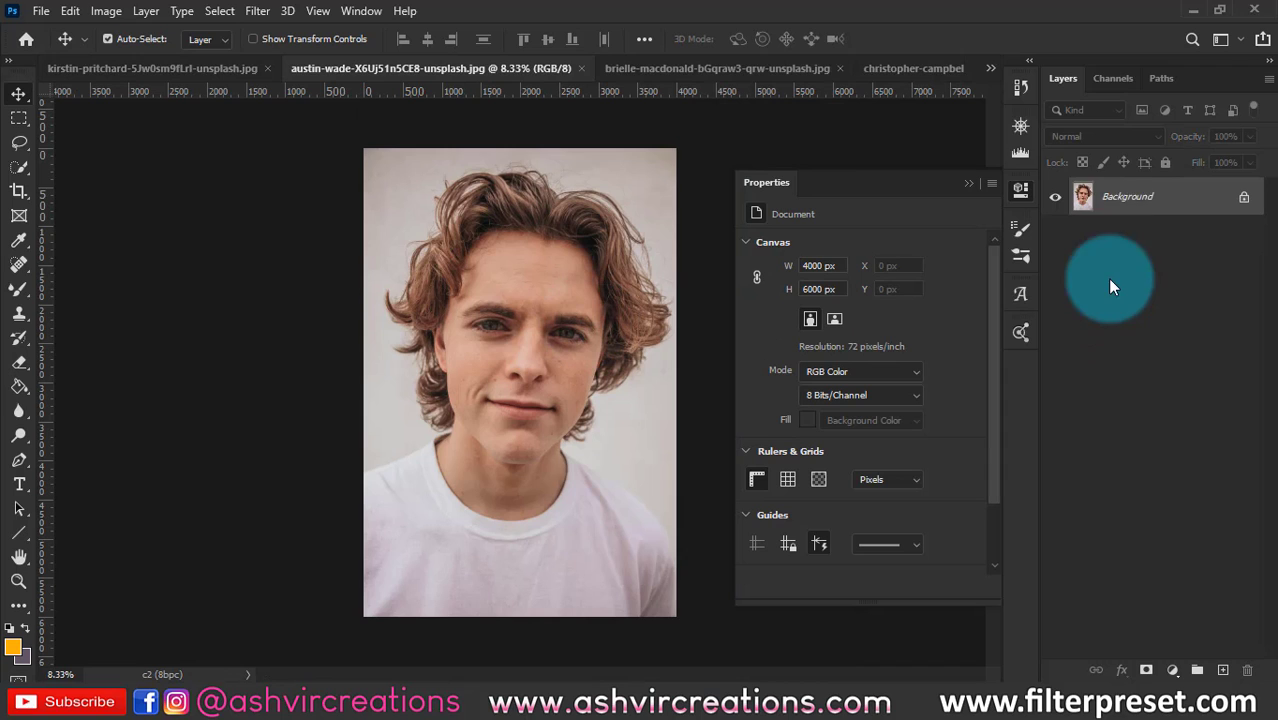
double_click(1130, 197)
left_click(793, 198)
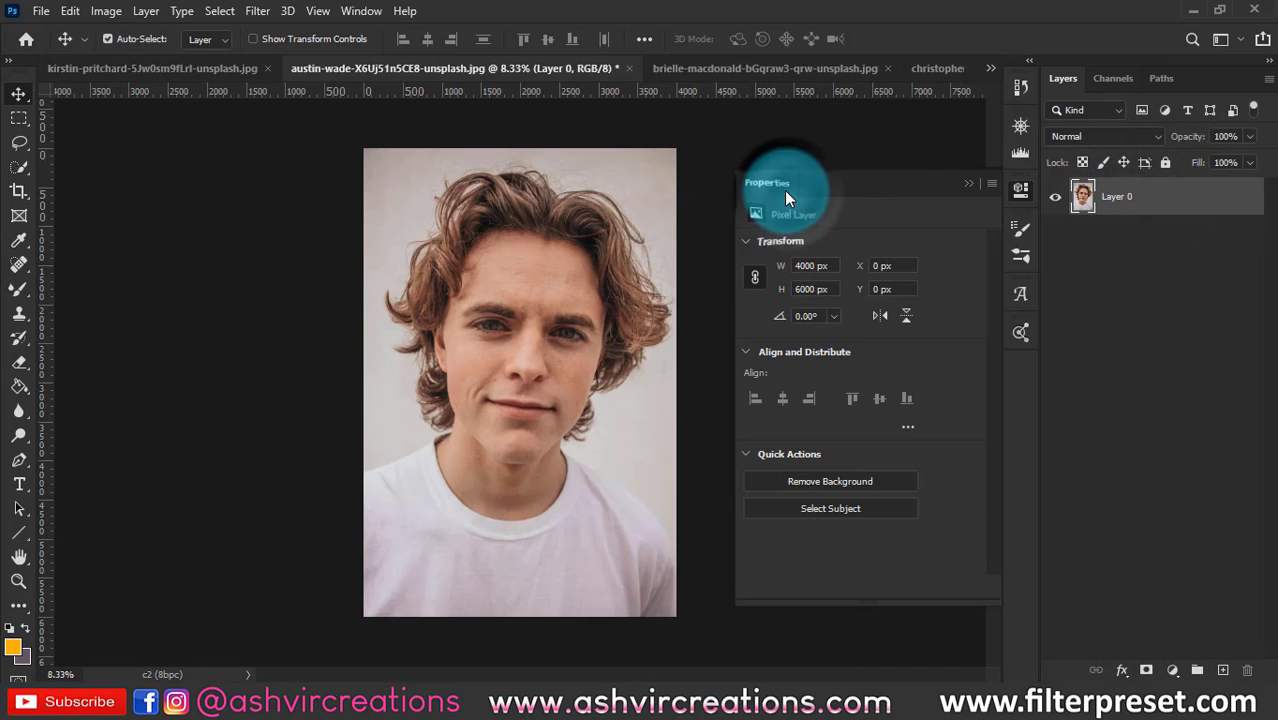
left_click(898, 480)
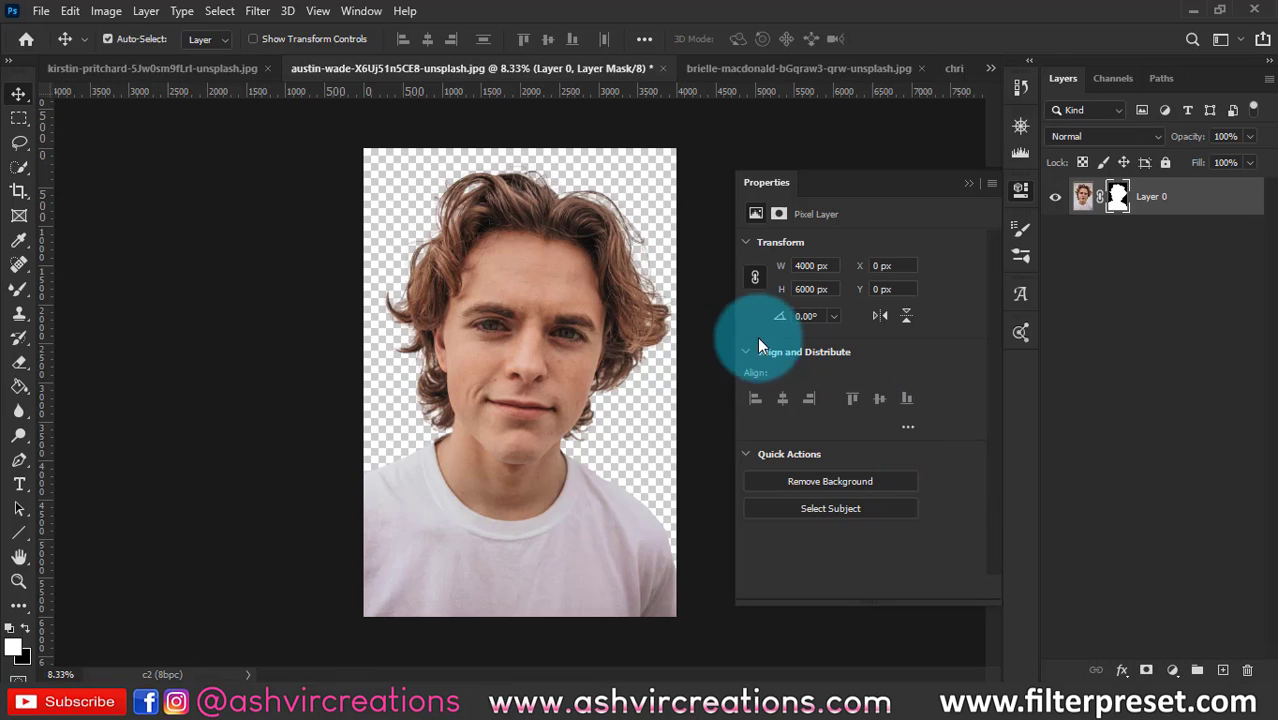
Collapse the Properties panel and cycle through the cutouts to the blonde photographer's document
key("ctrl")
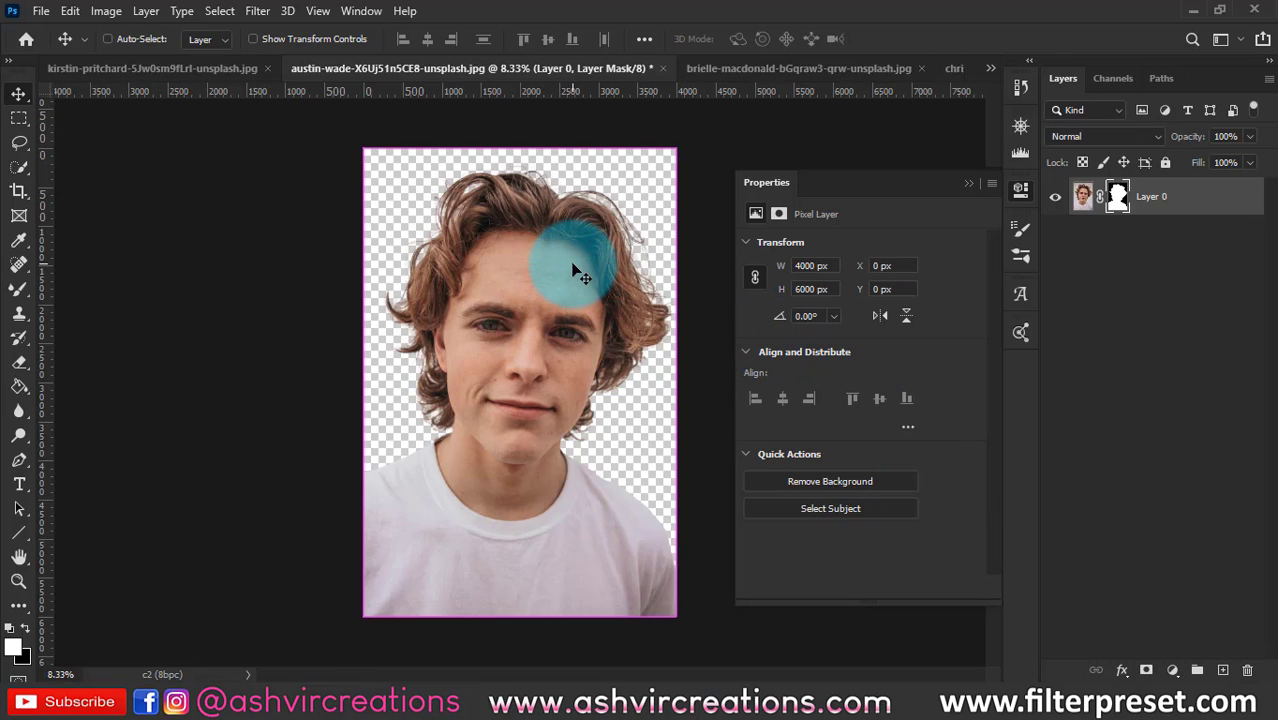
key("ctrl+Tab")
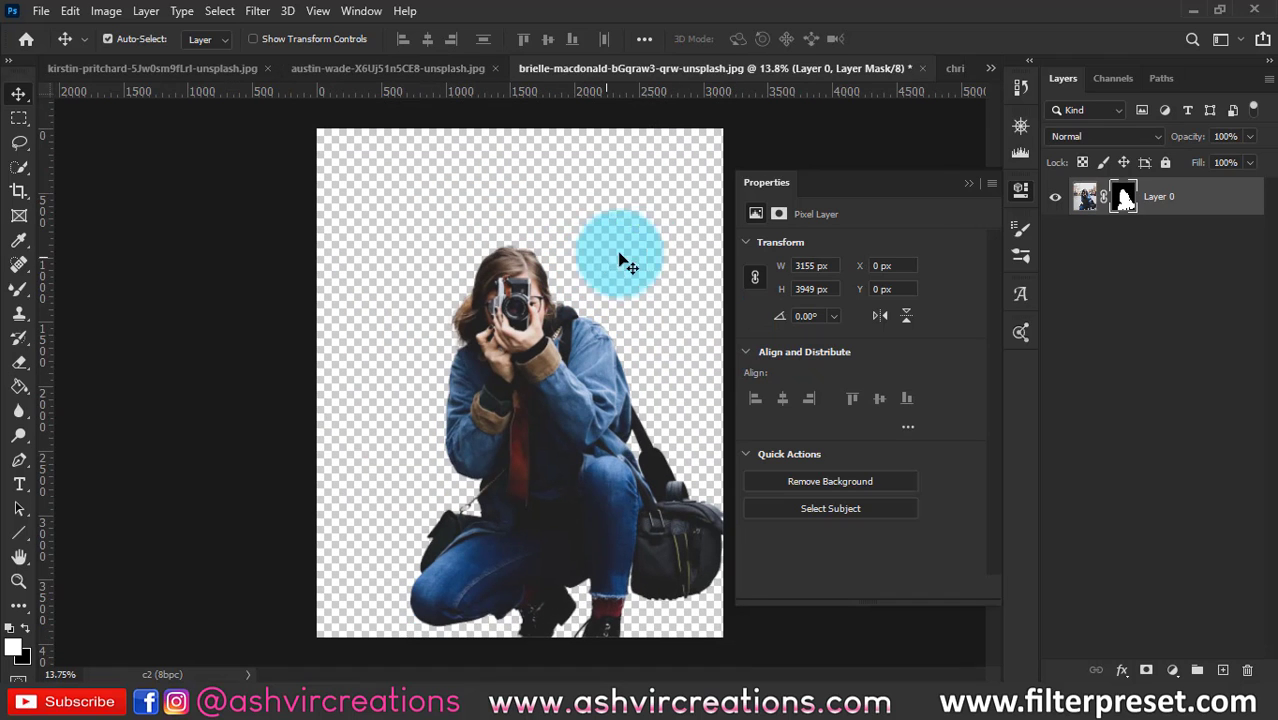
left_click(966, 185)
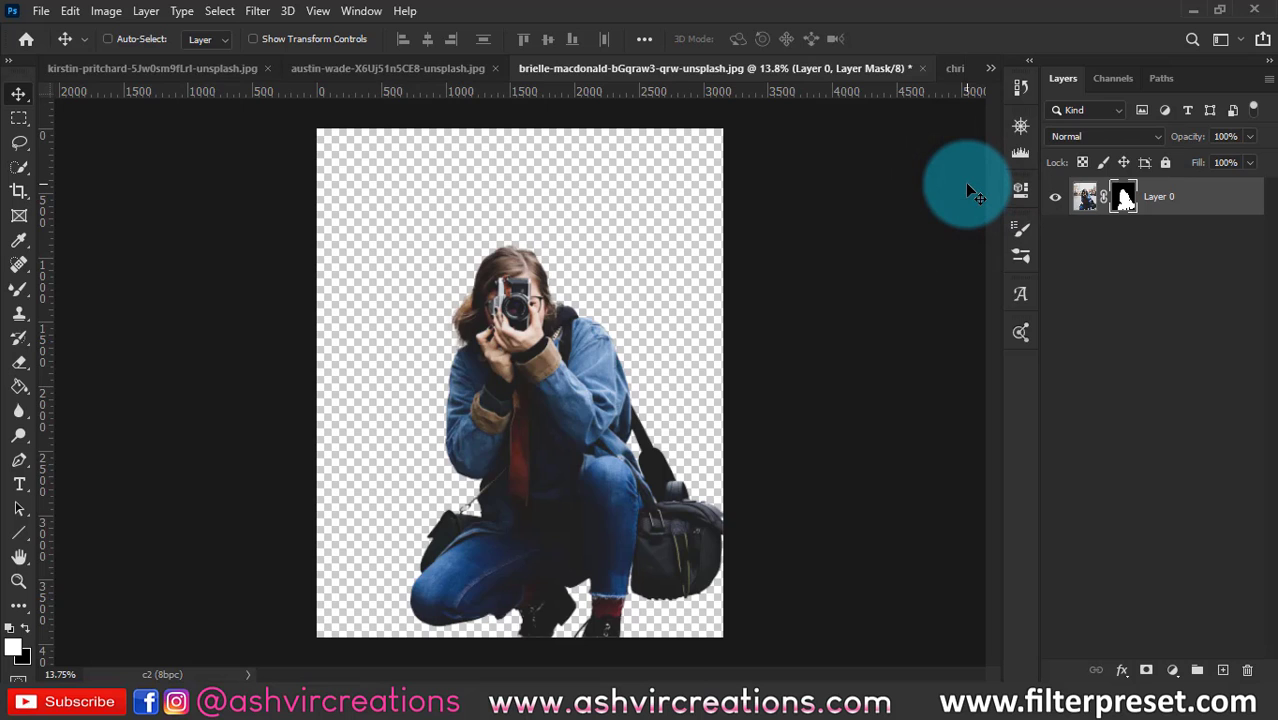
key("ctrl+Tab")
key("ctrl+minus")
key("ctrl+Tab")
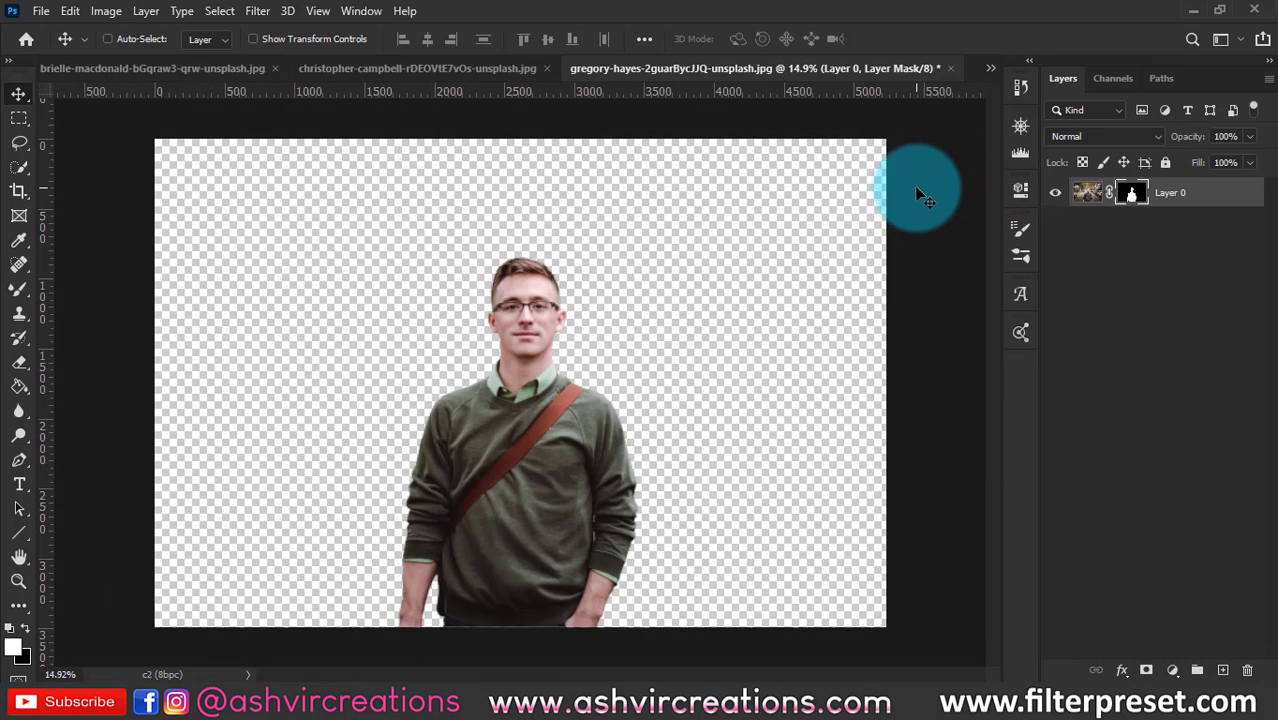
key("ctrl+Tab")
key("ctrl+Tab")
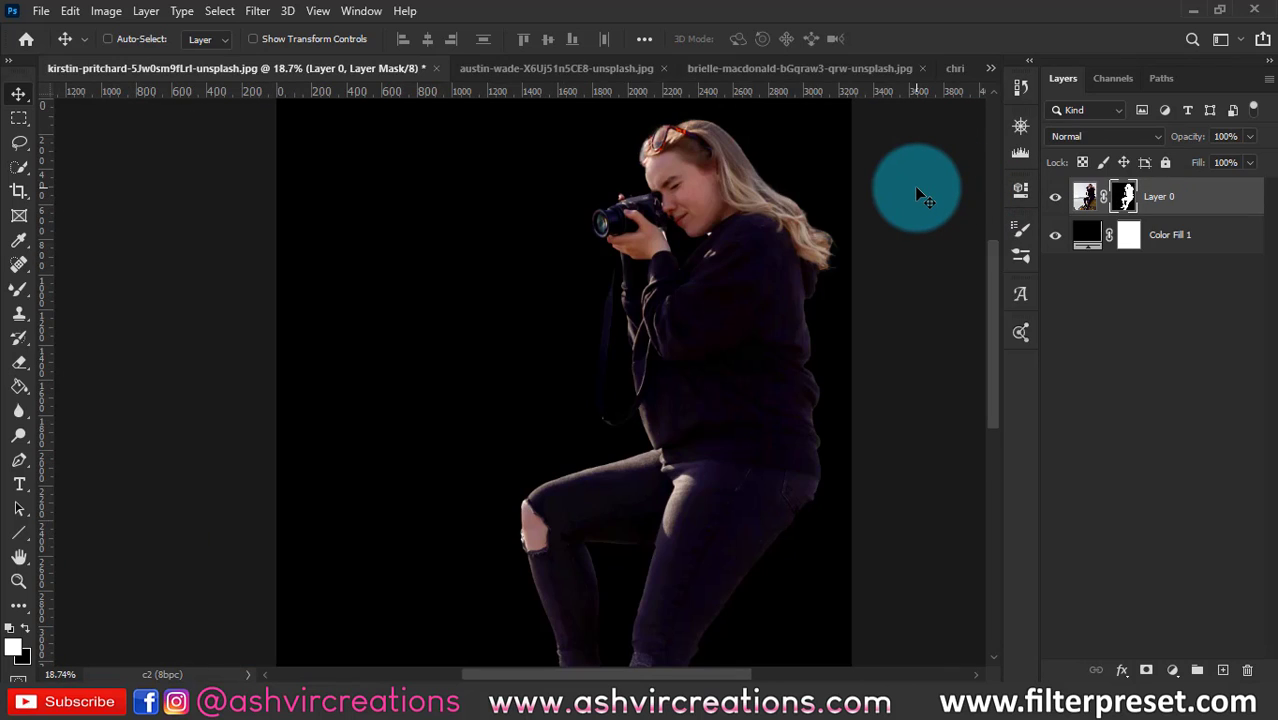
Hide Color Fill 1 to reveal transparency, then cycle on to the red-haired woman's cutout
left_click(1055, 234)
scroll(883, 239, "down", 2)
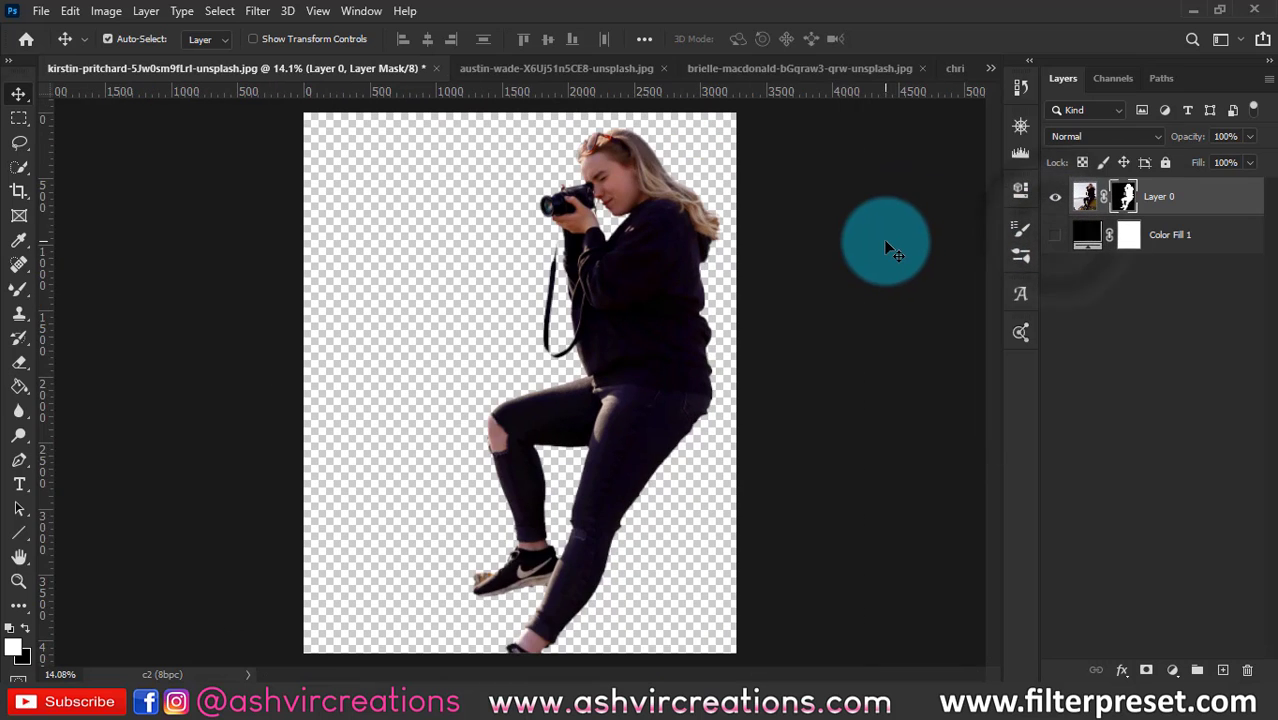
scroll(890, 248, "up", 2)
key("ctrl+Tab")
key("ctrl+Tab")
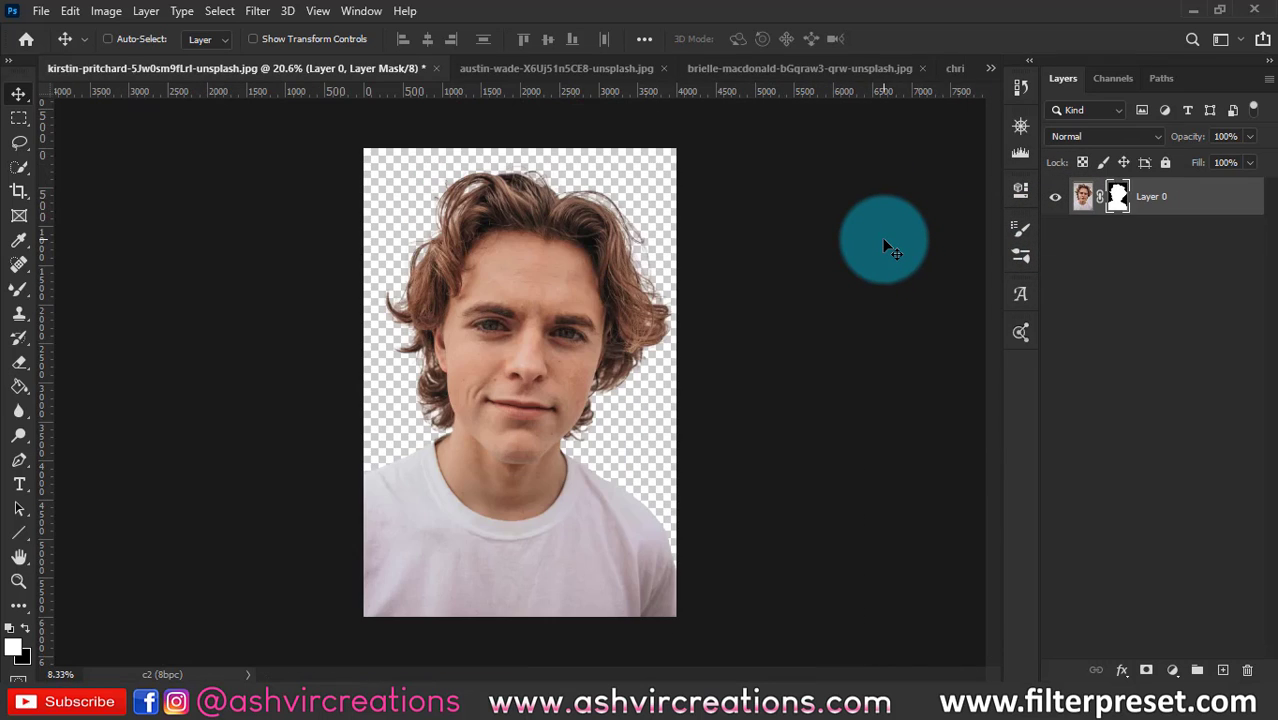
key("ctrl+Tab")
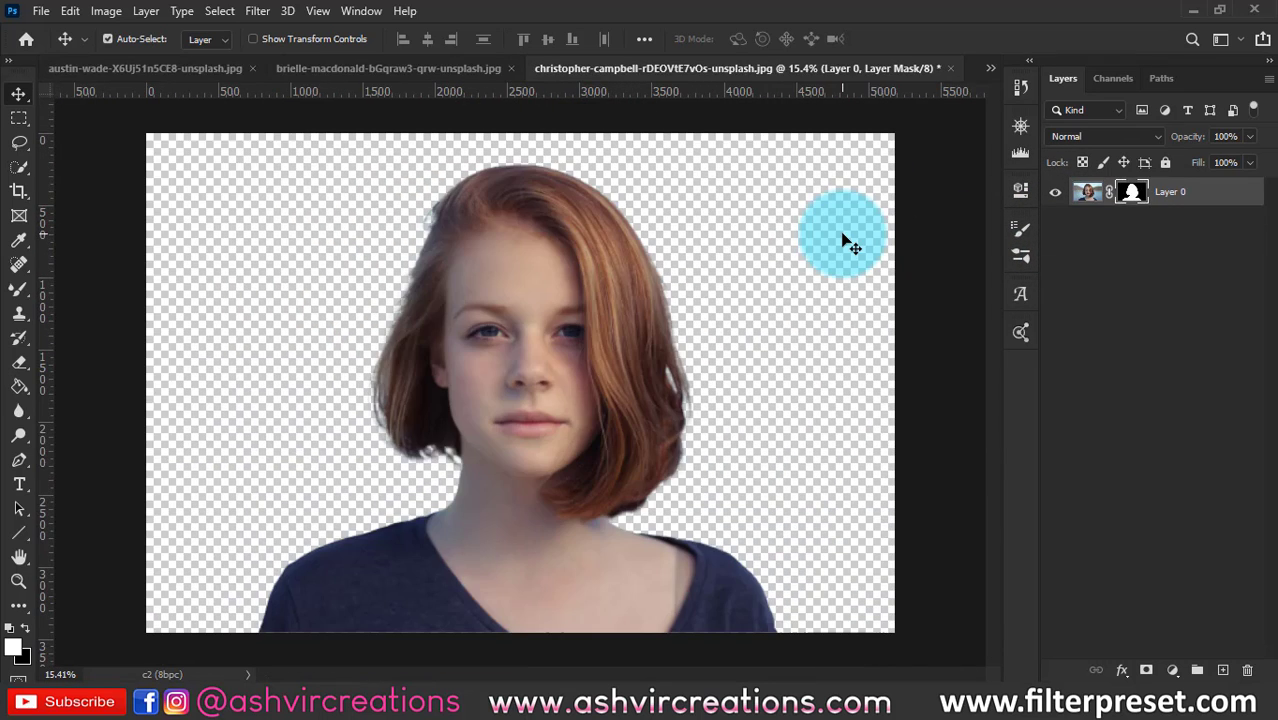